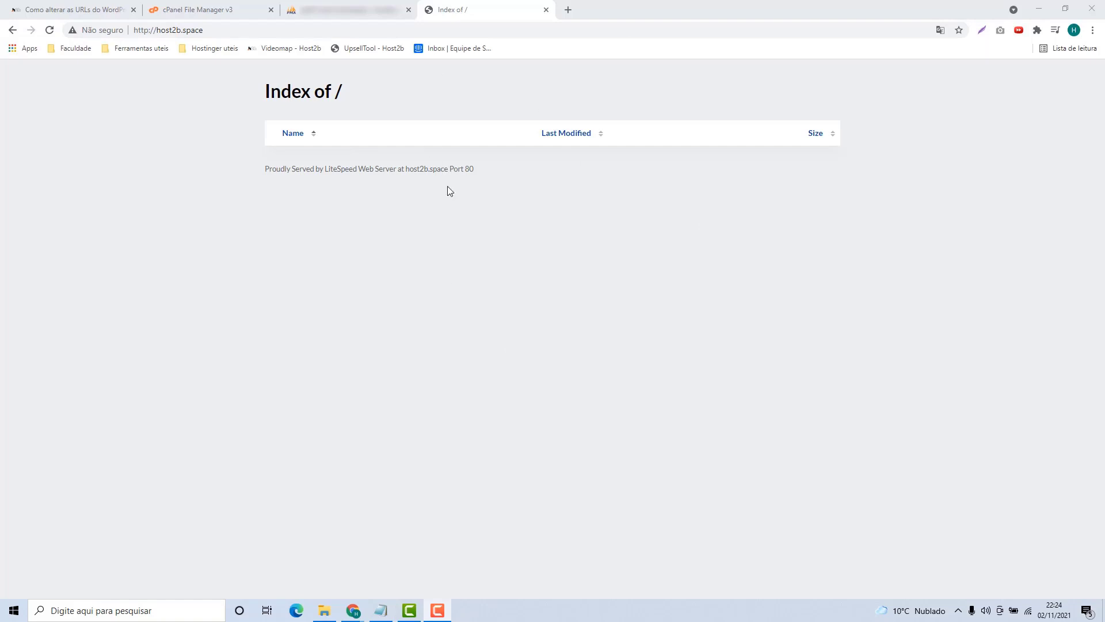
Step: Review the hosting file manager, the blogdopq_wp database in phpMyAdmin, and the database credentials noted in Notepad
click(207, 10)
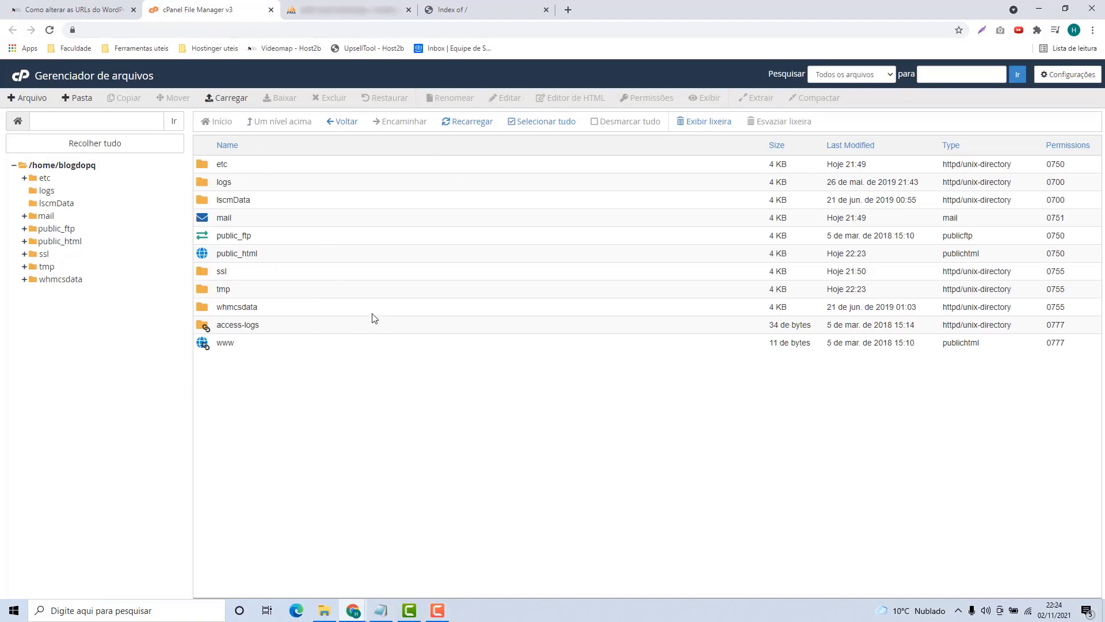
click(354, 9)
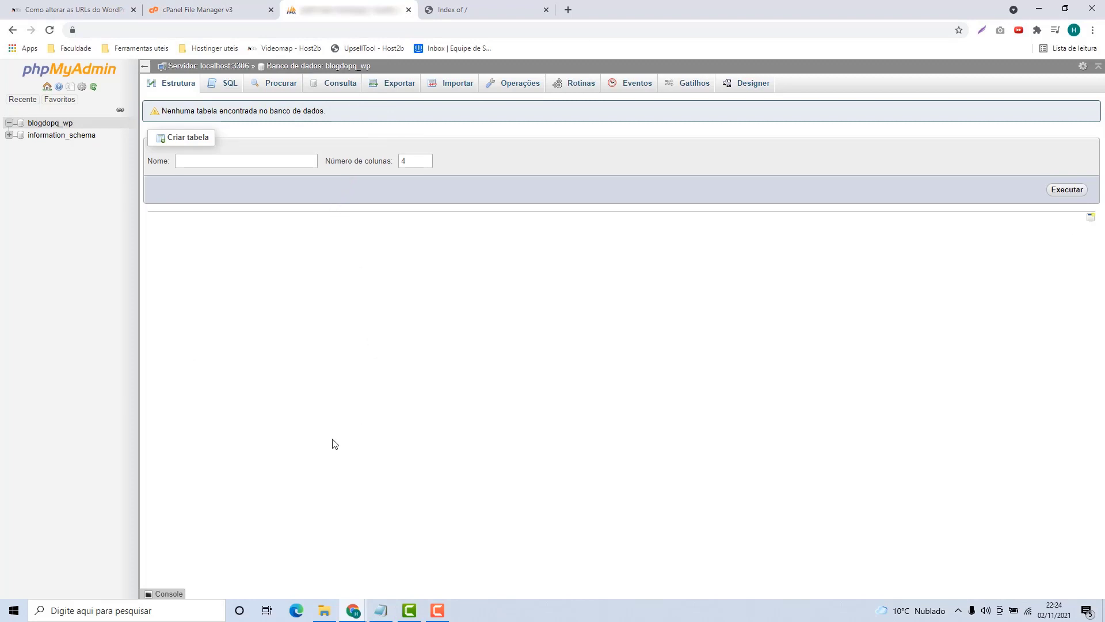
mouse_move(389, 604)
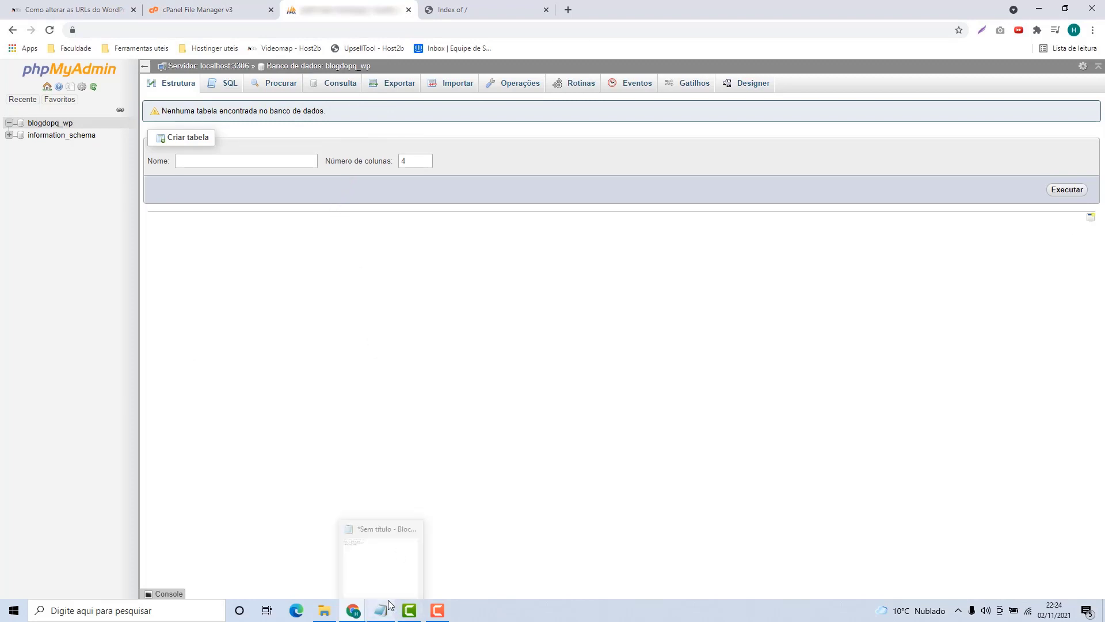
click(370, 545)
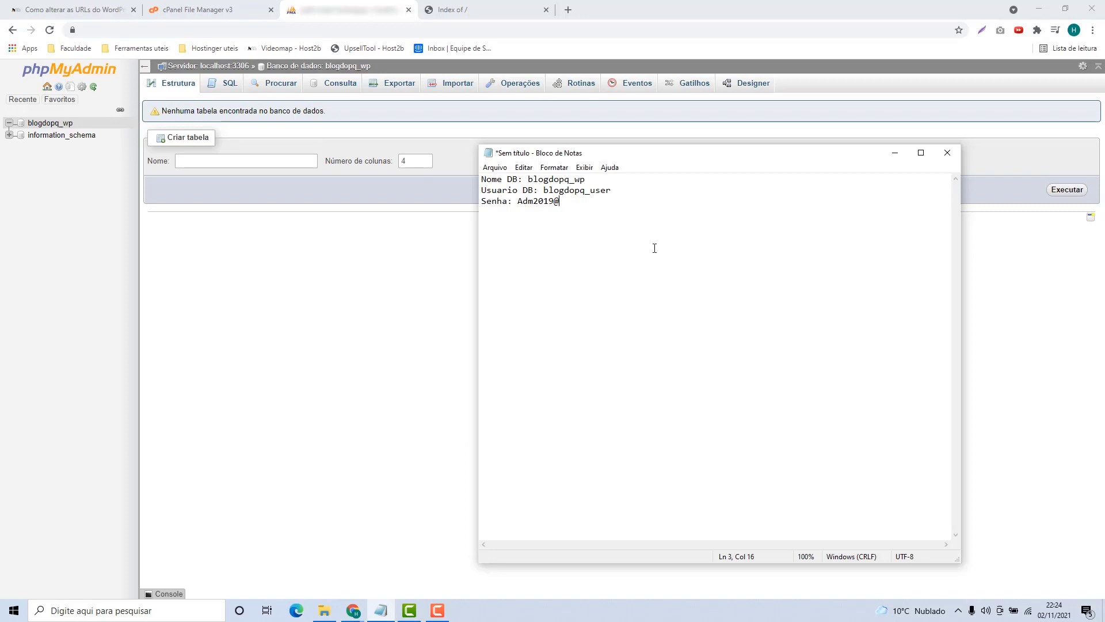
key(ctrl+a)
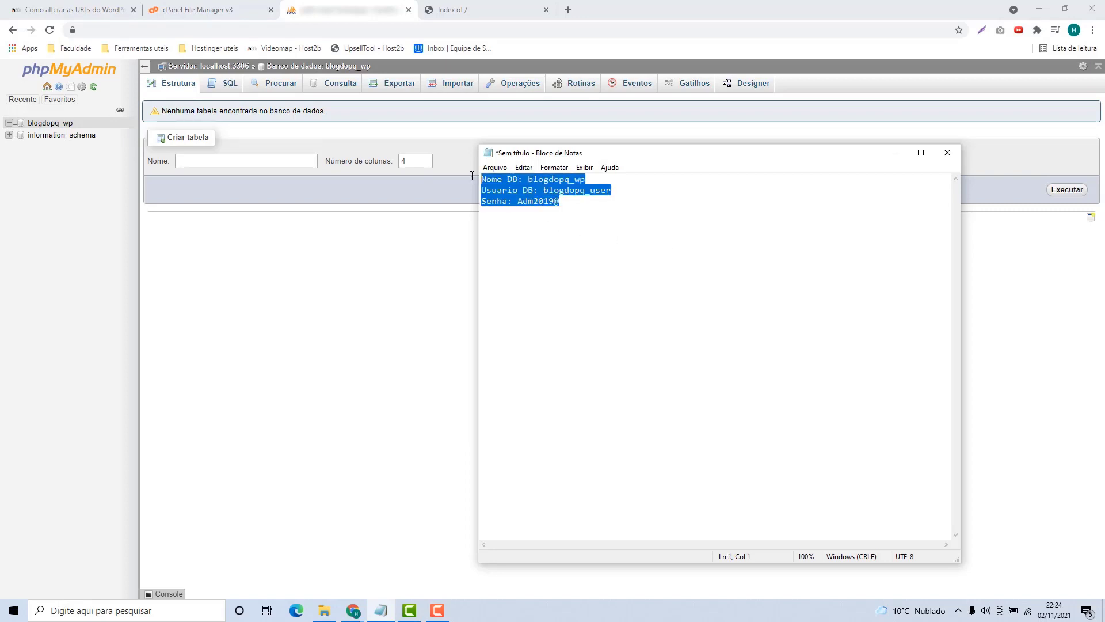
click(561, 253)
click(372, 291)
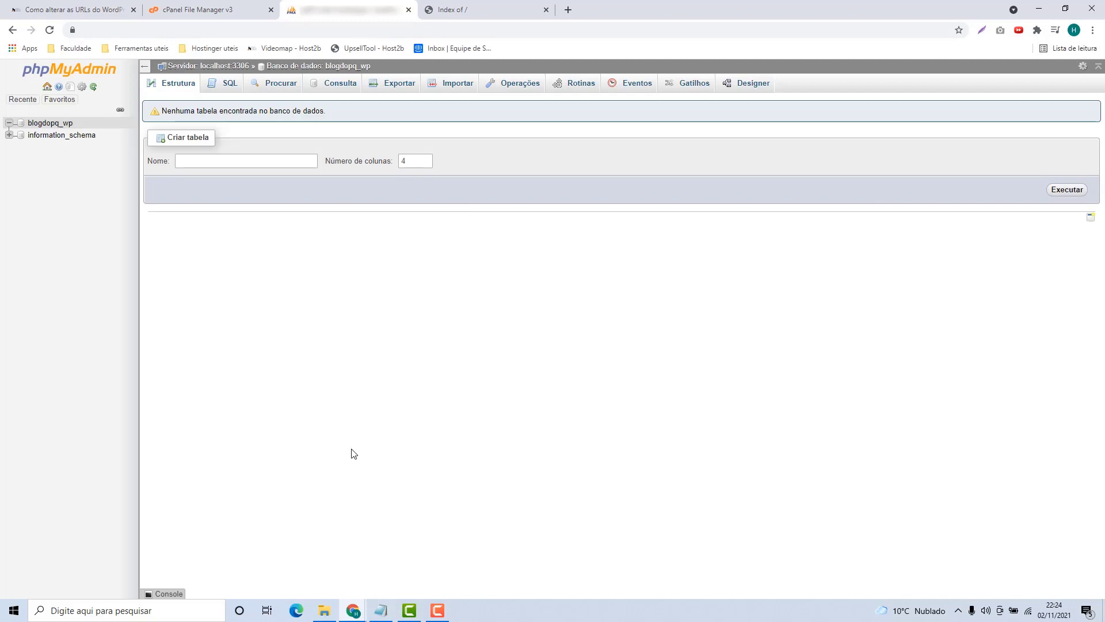
Step: Launch the XAMPP Control Panel and start the Apache and MySQL modules
click(178, 612)
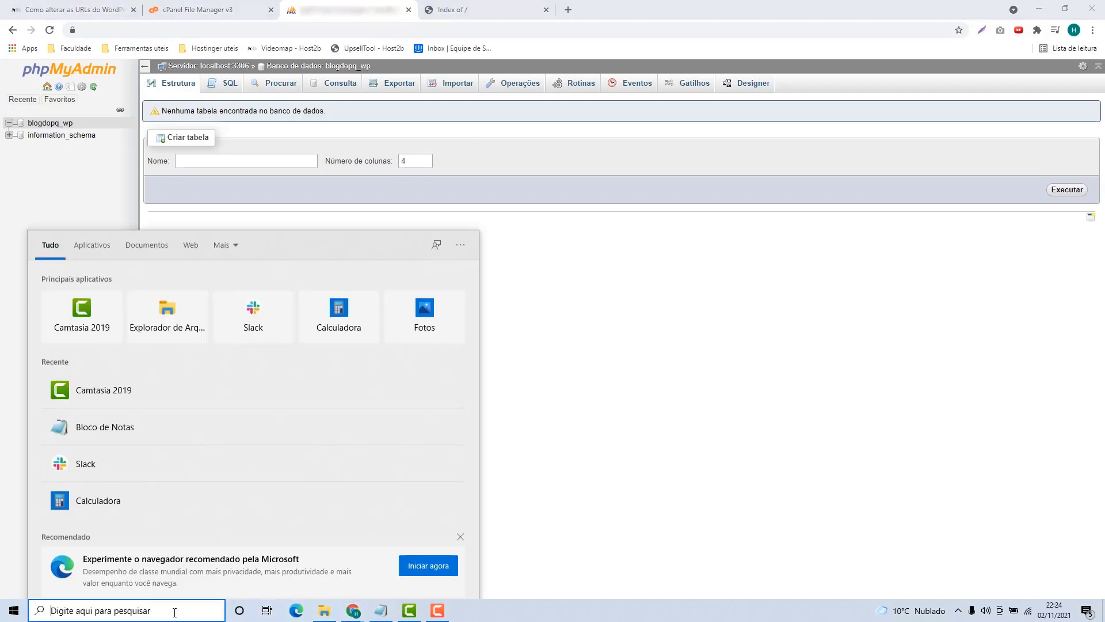
text(xampp)
key(Return)
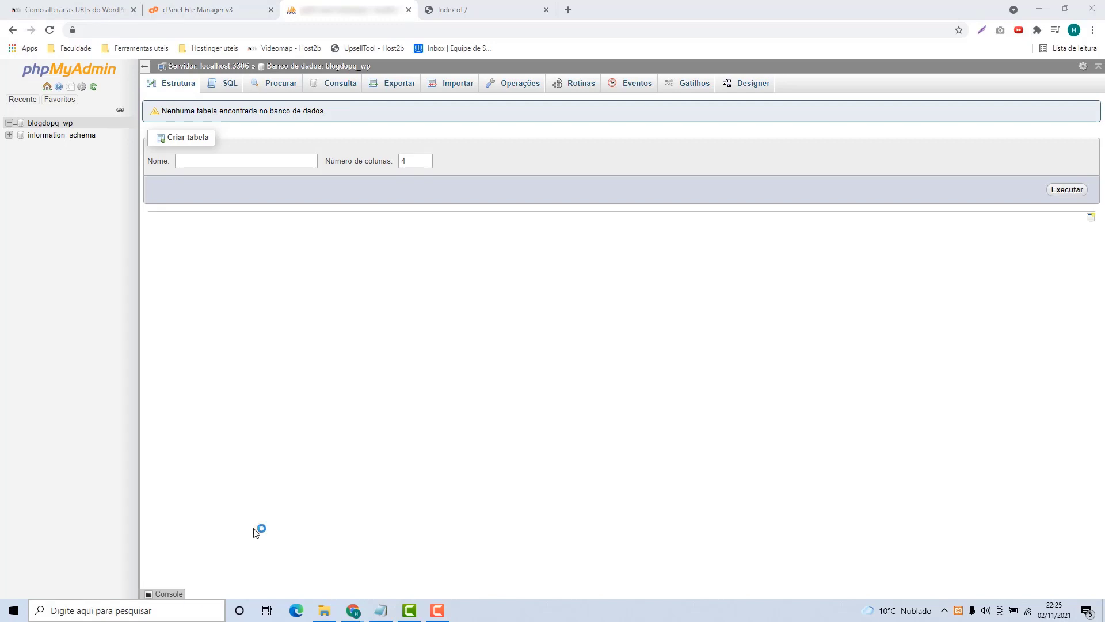
drag(432, 116, 604, 213)
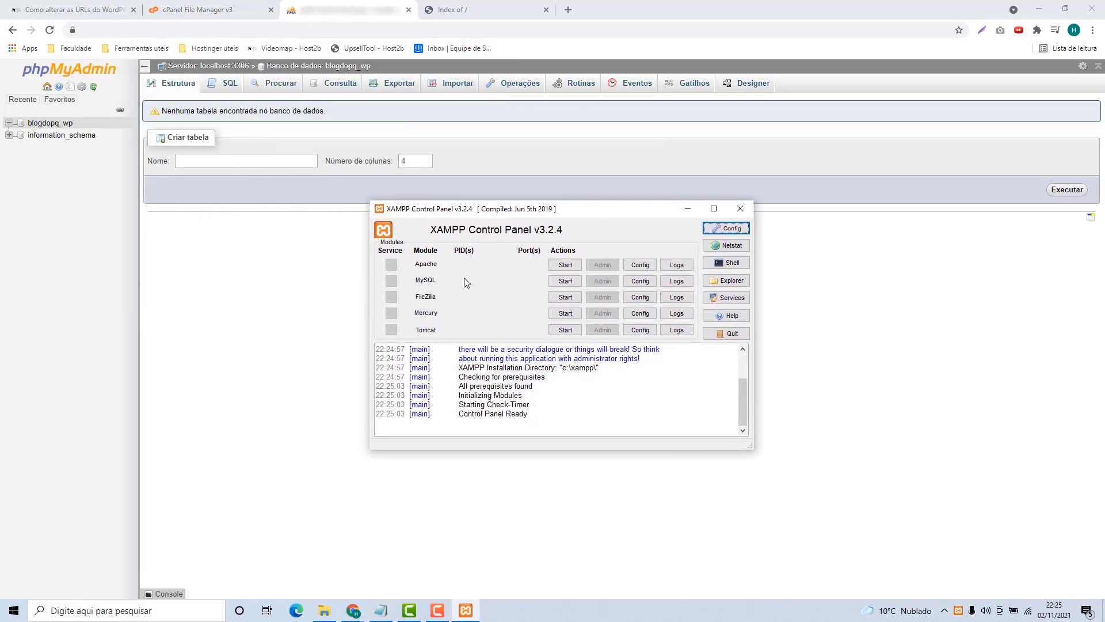
click(566, 265)
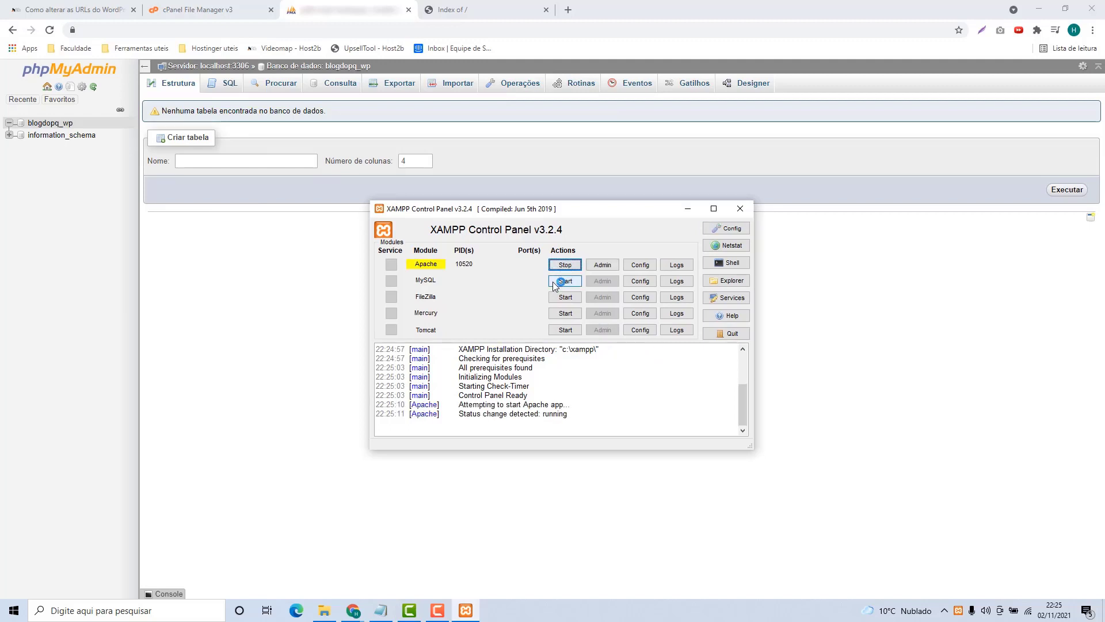
click(564, 281)
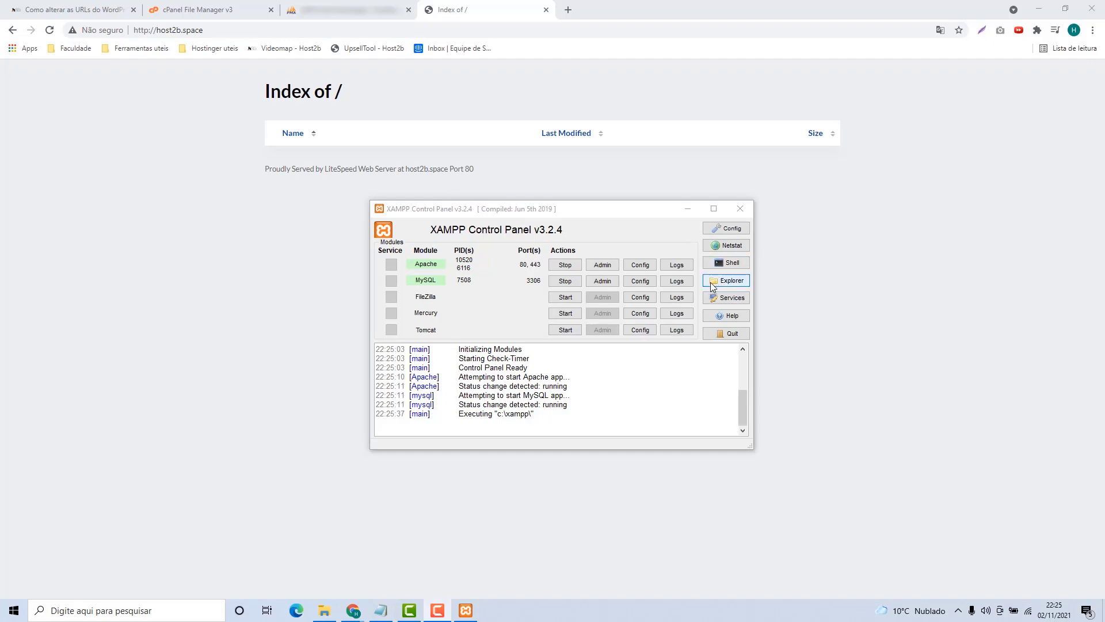
Step: Browse to the local WordPress site's folder at C:\xampp\htdocs\wp in File Explorer
click(728, 282)
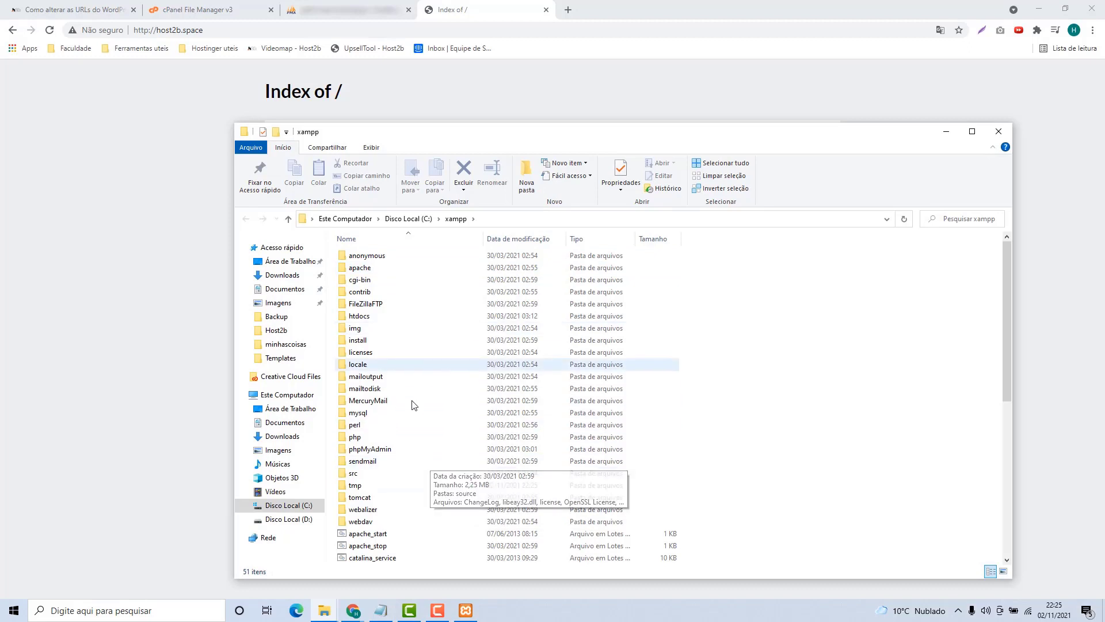
click(286, 262)
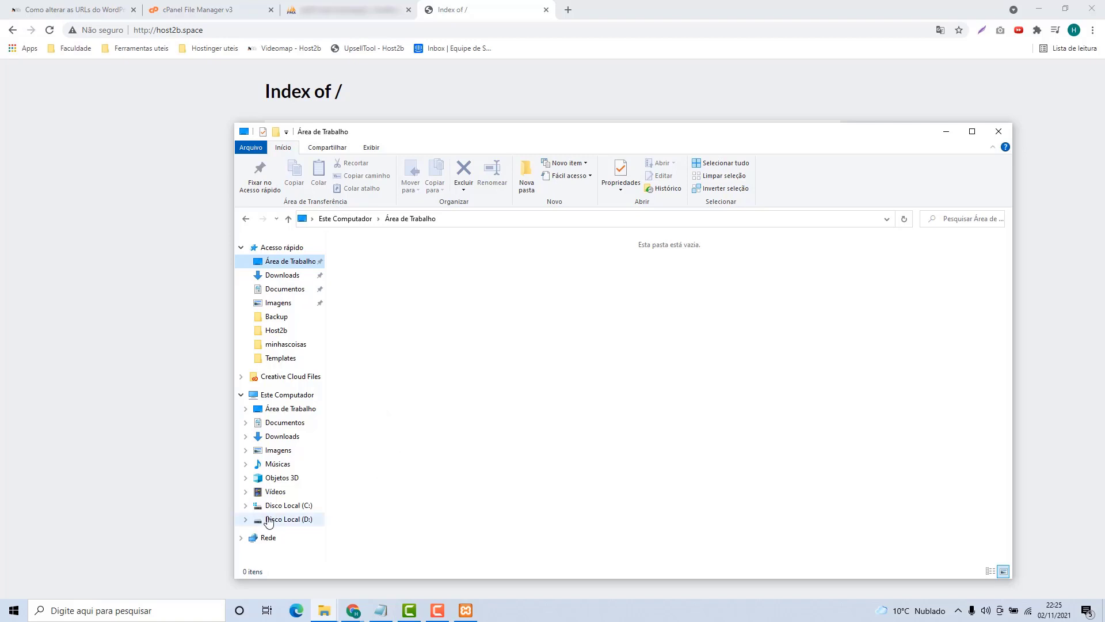
click(288, 507)
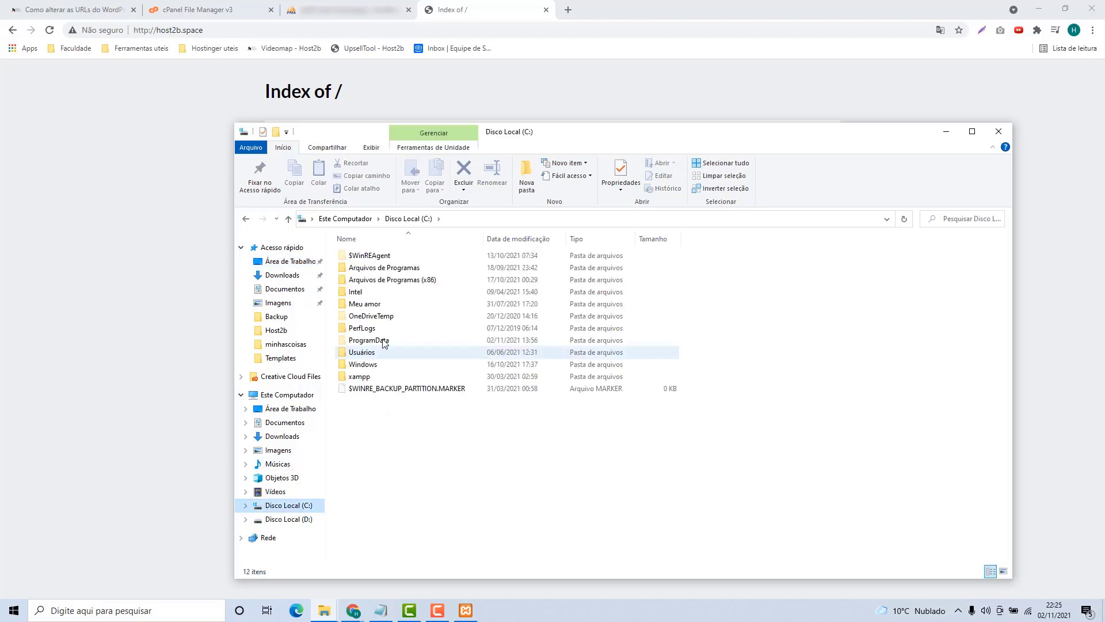
double_click(352, 380)
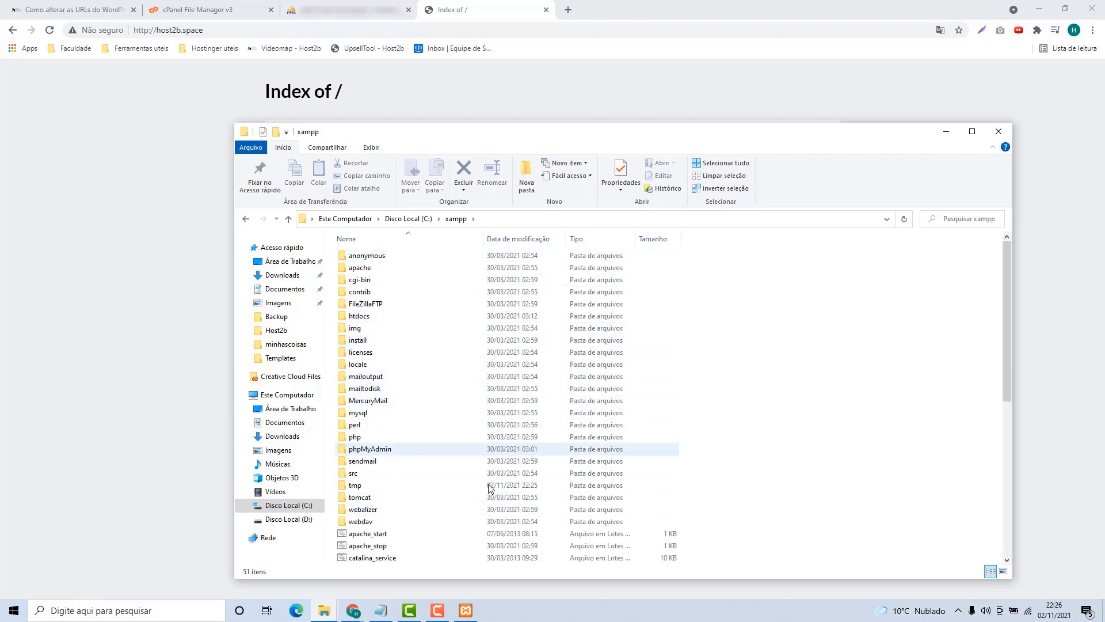
double_click(362, 317)
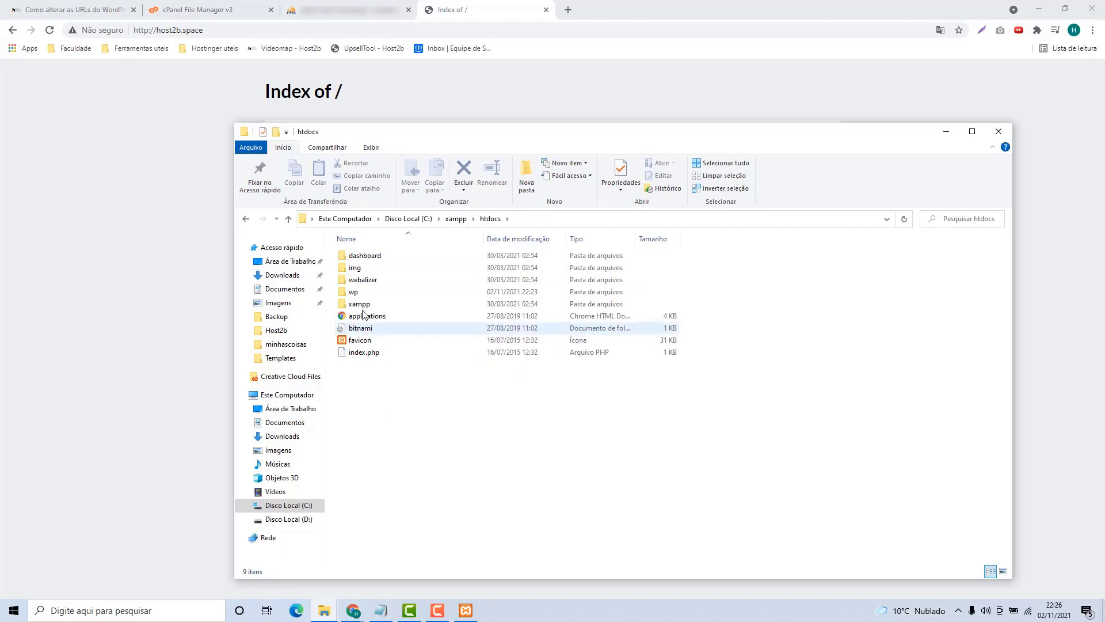
mouse_move(354, 297)
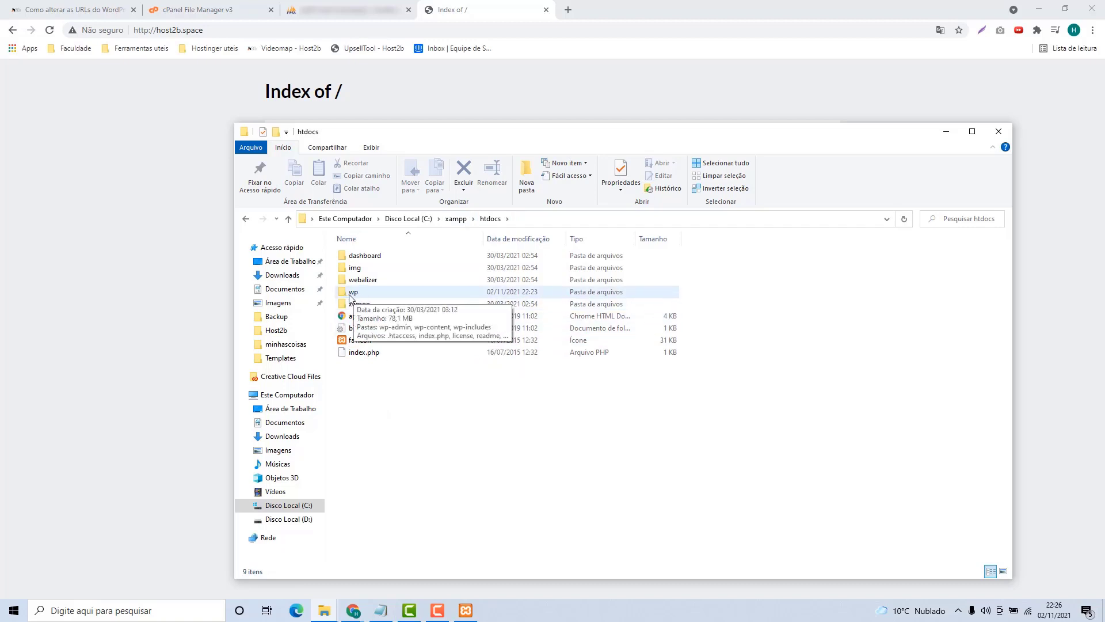
double_click(363, 296)
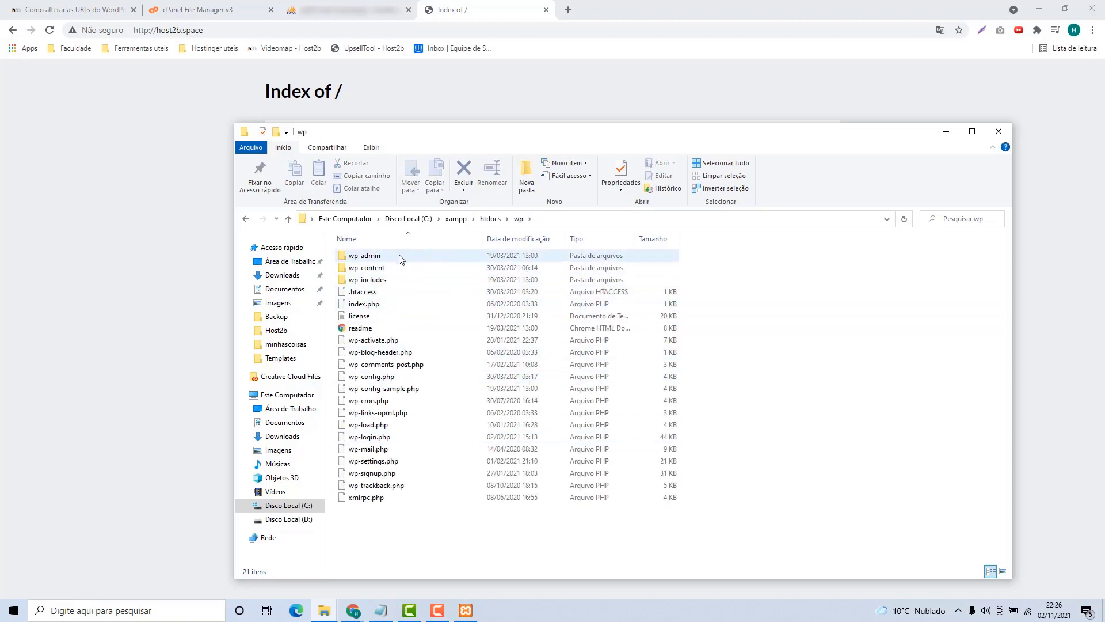
Step: Compress all files and folders of the local WordPress site into a ZIP archive named wp.zip
drag(460, 522, 385, 129)
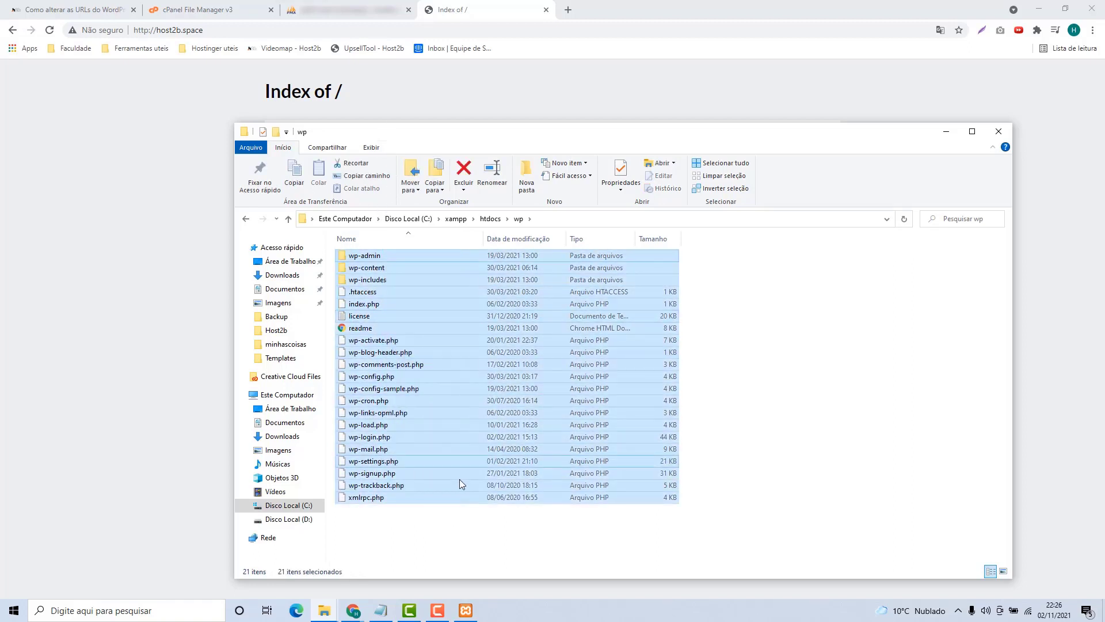
click(439, 521)
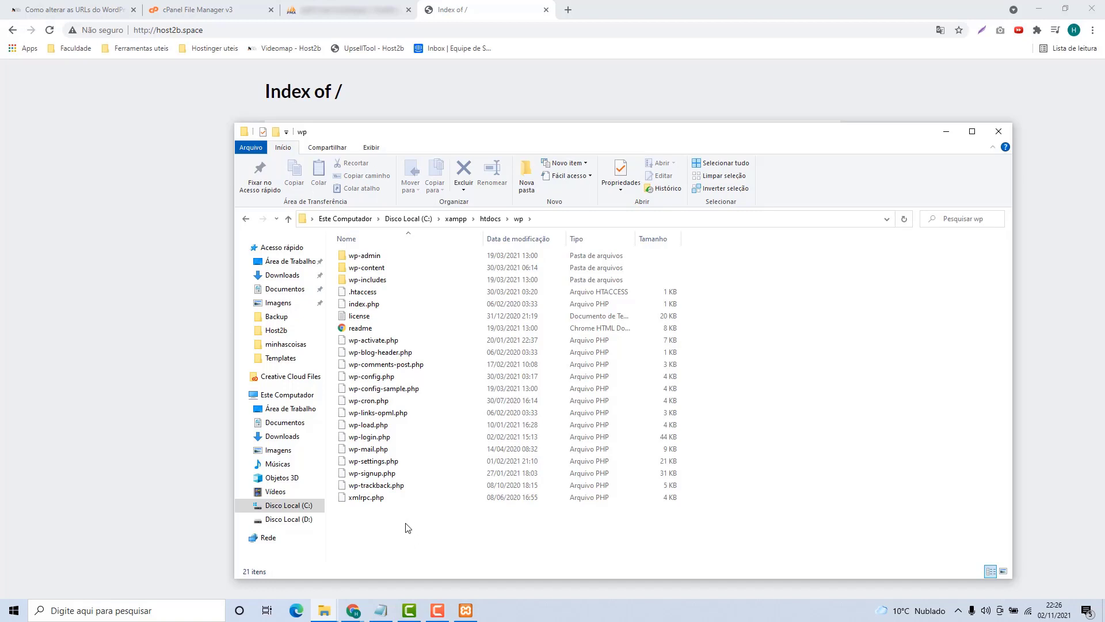
drag(406, 529, 386, 248)
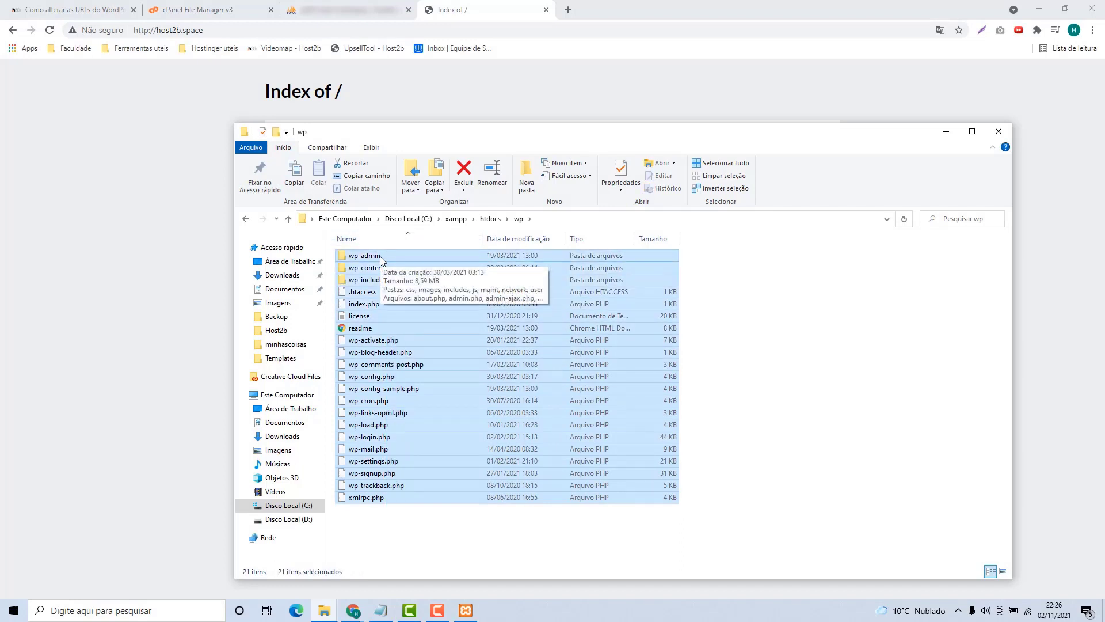
right_click(380, 260)
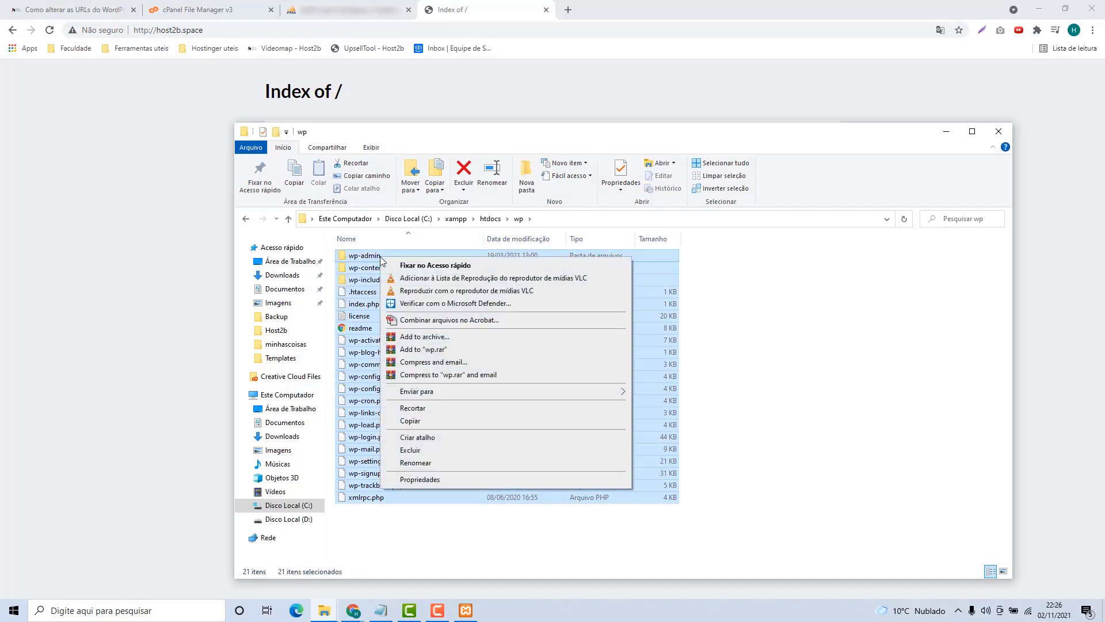
click(411, 337)
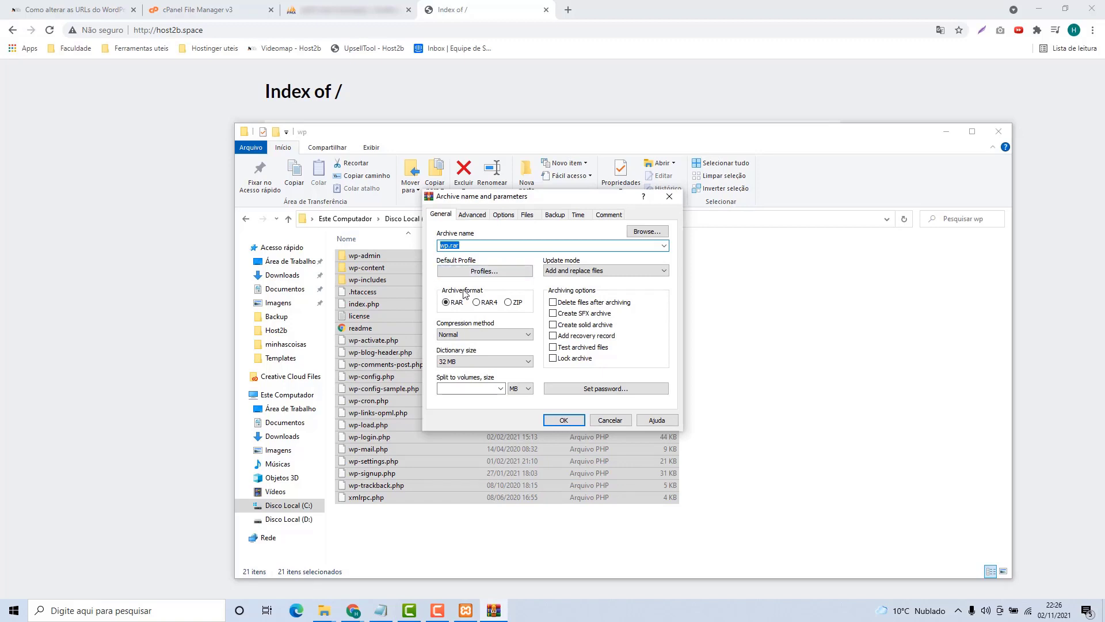
click(509, 303)
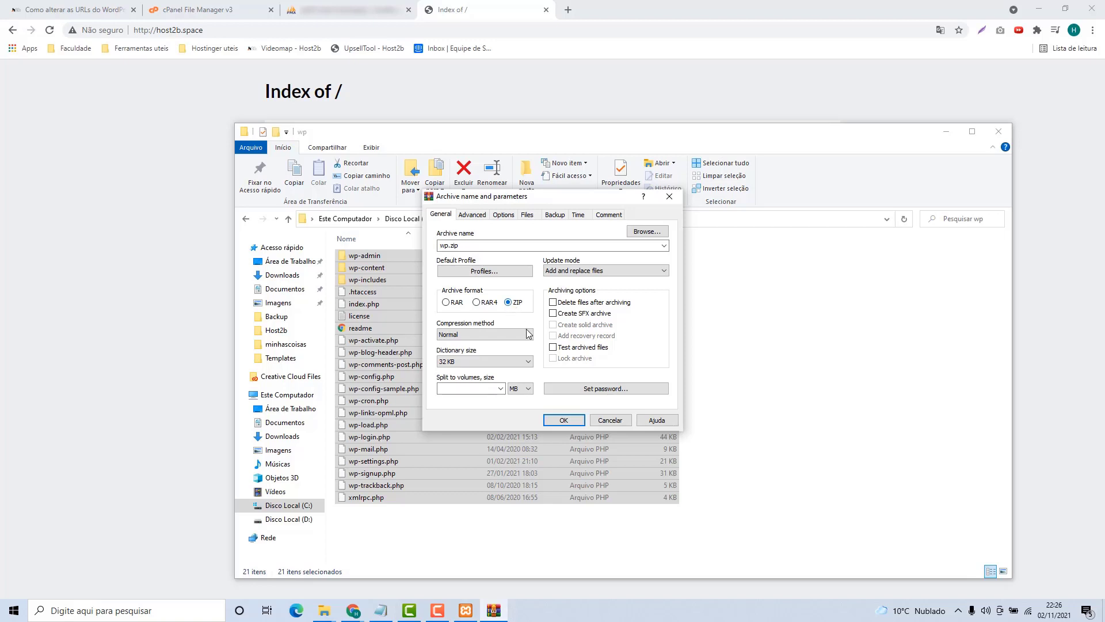
click(548, 423)
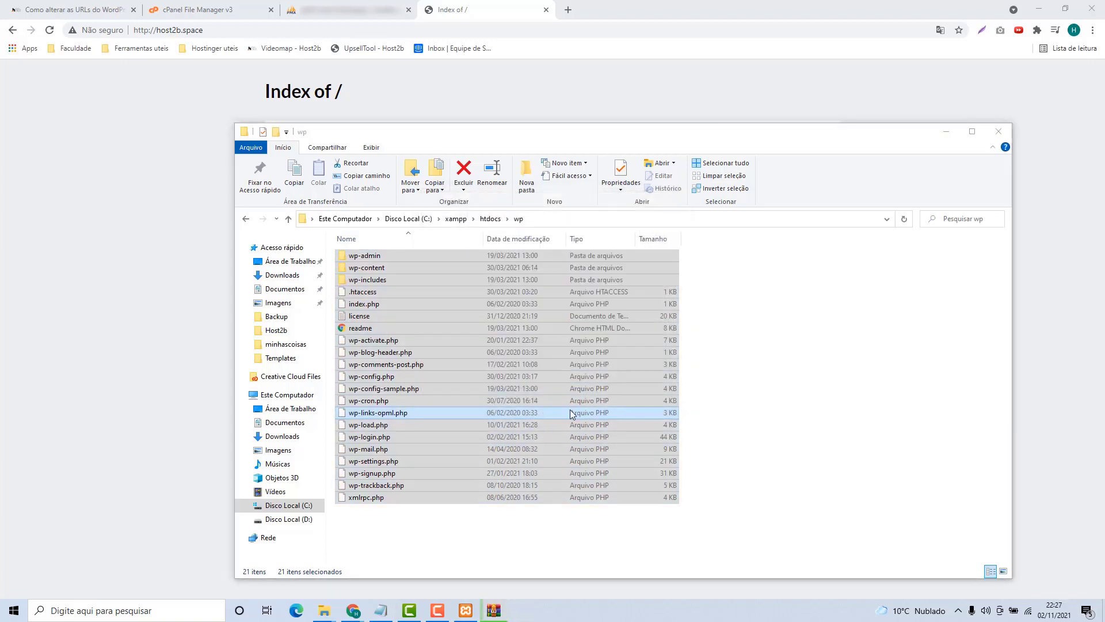
click(734, 369)
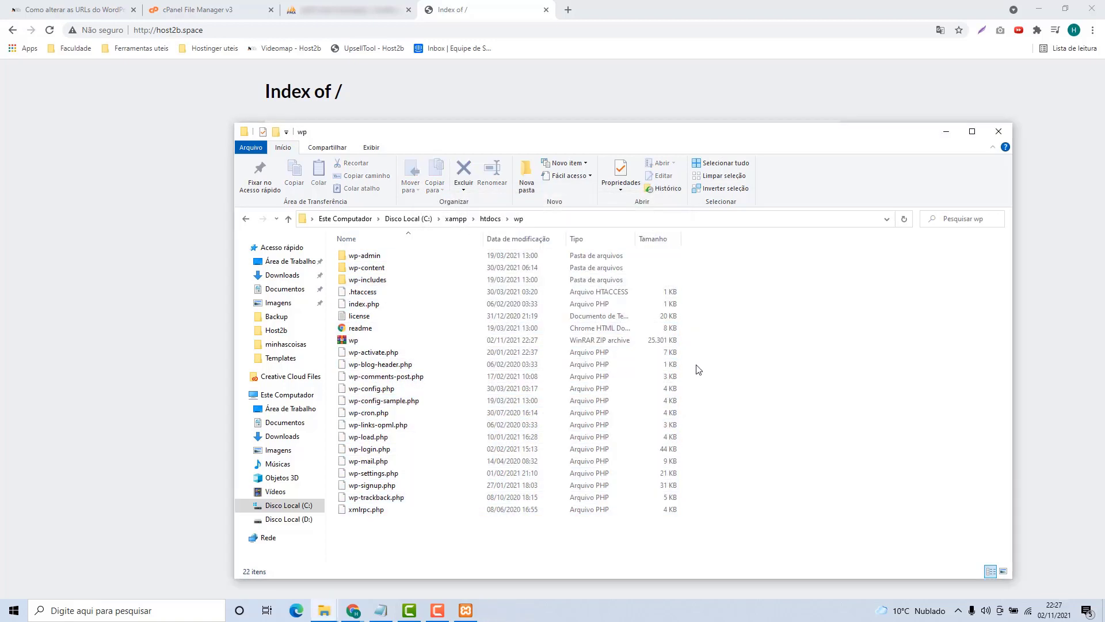
click(365, 343)
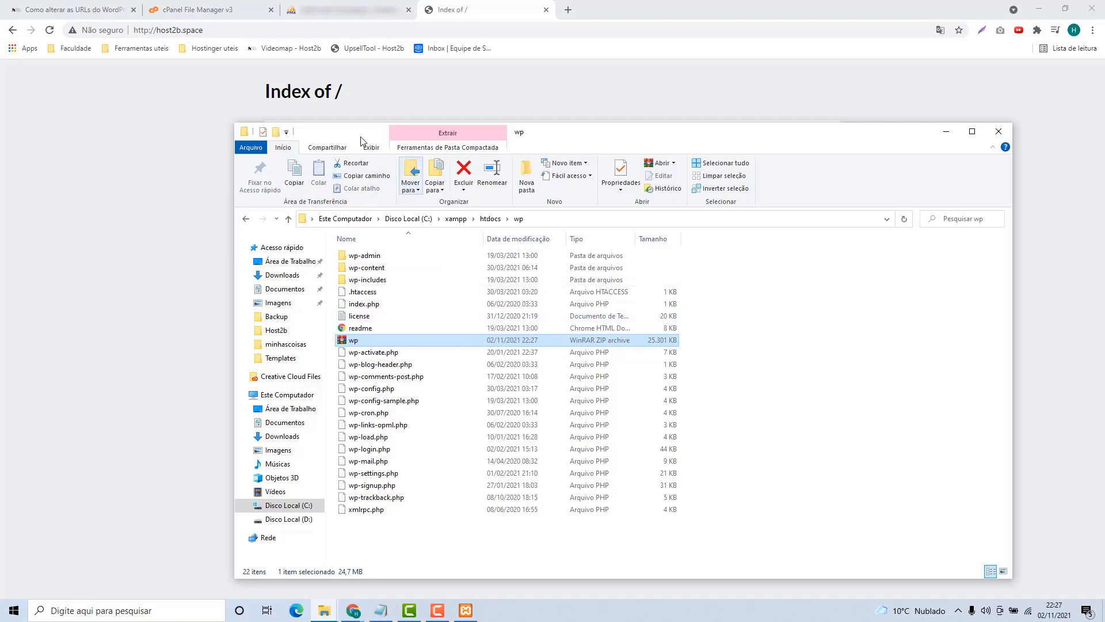
Step: Switch to the cPanel file manager and upload wp.zip from the local wp folder into public_html
click(209, 14)
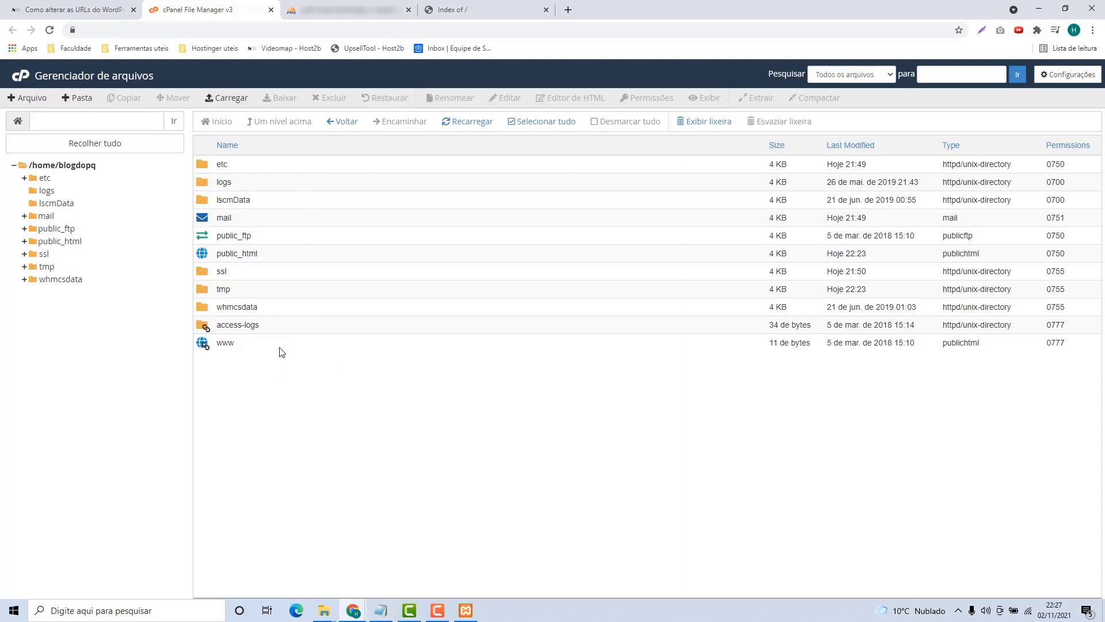
double_click(271, 255)
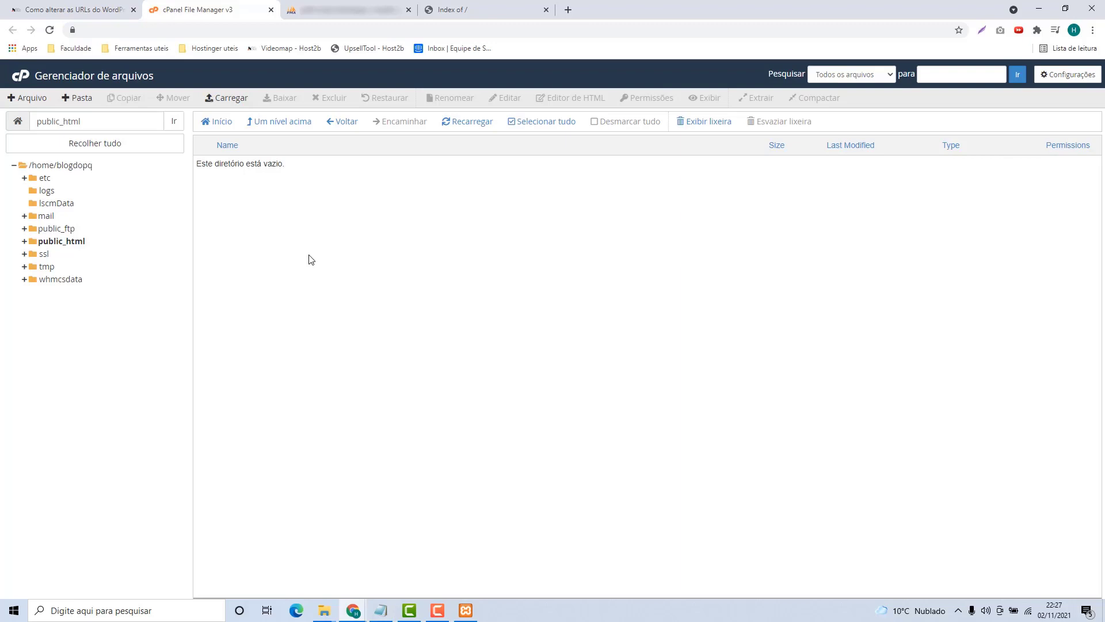
click(229, 101)
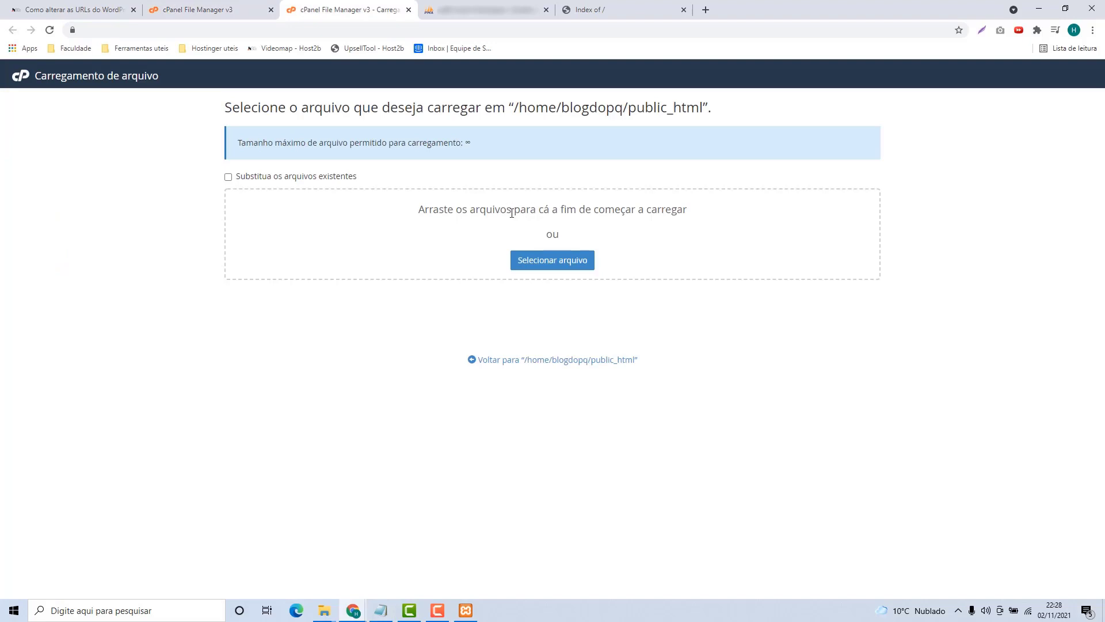
mouse_move(324, 611)
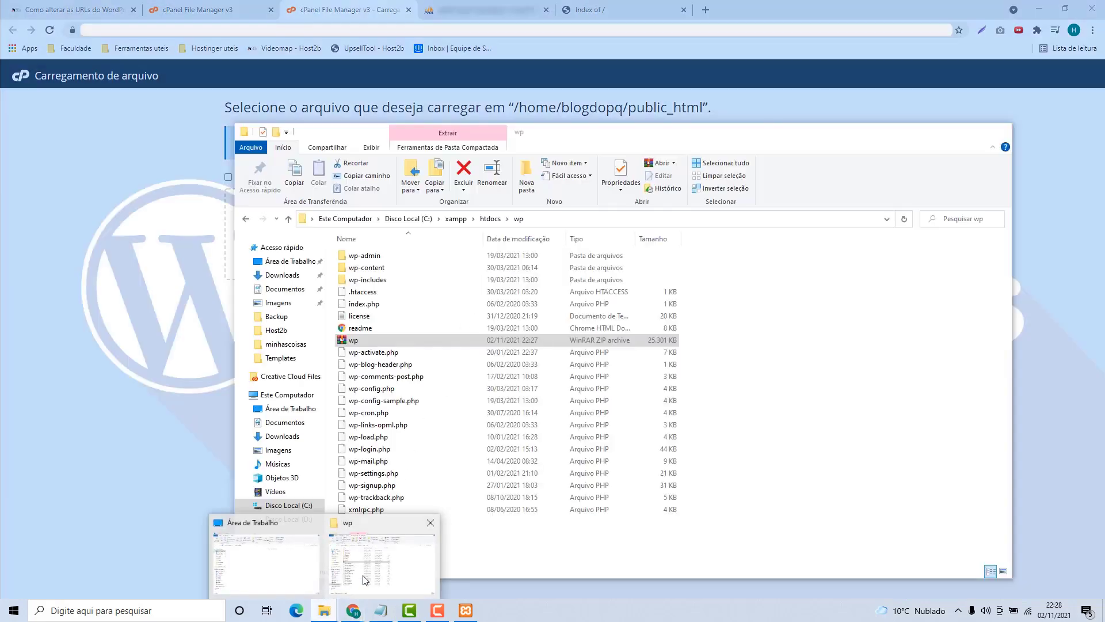
click(365, 579)
drag(569, 139, 553, 301)
drag(344, 506, 562, 223)
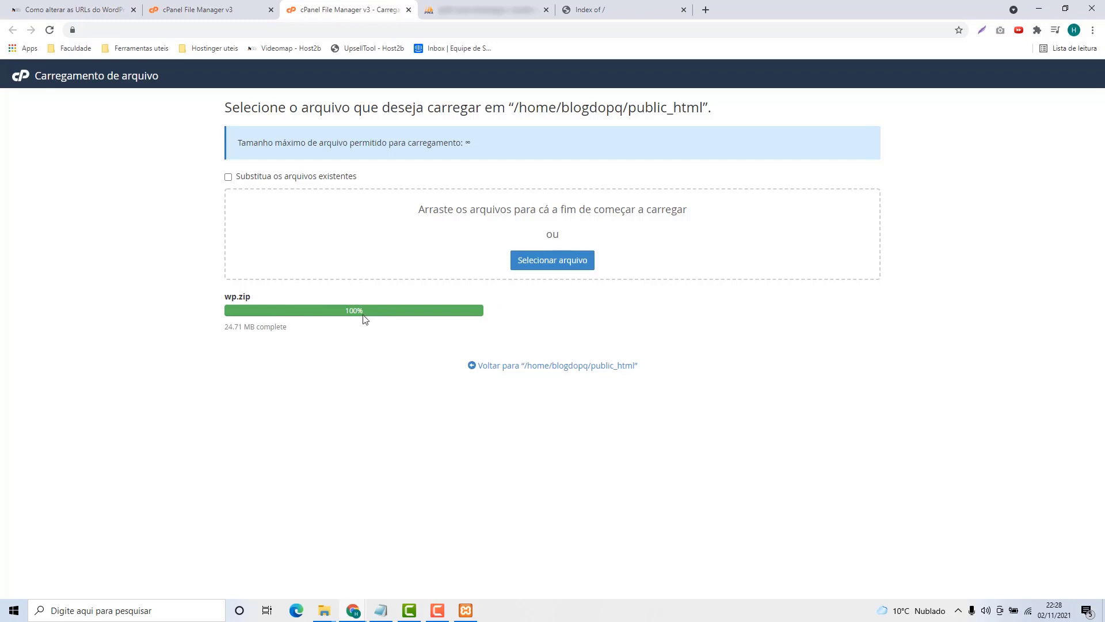
Step: Return to the public_html folder and extract wp.zip into /public_html
click(495, 366)
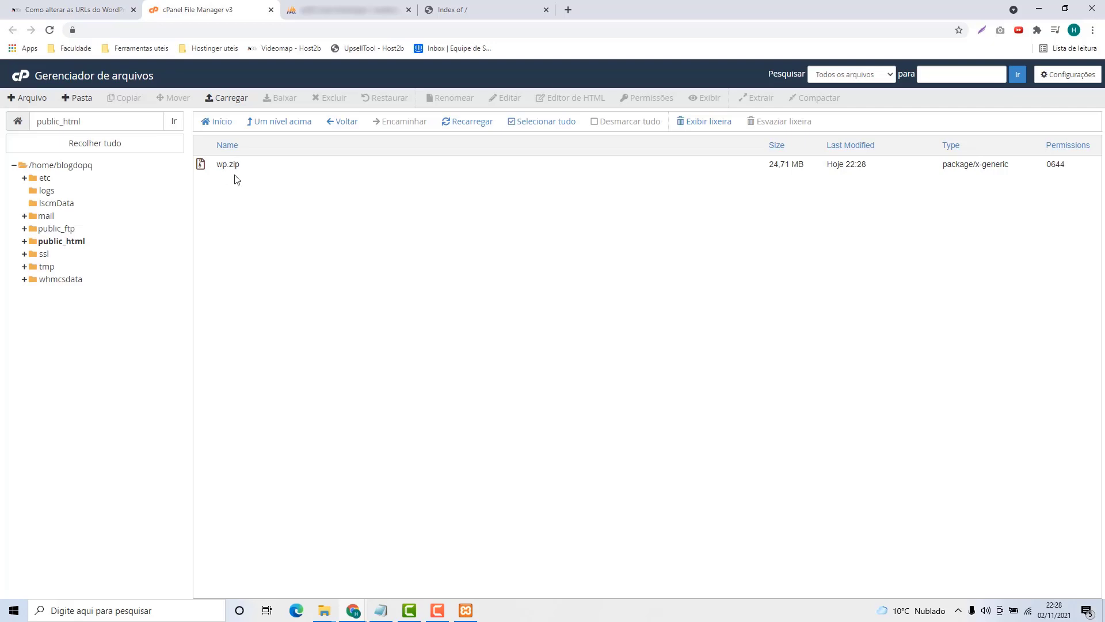
click(249, 167)
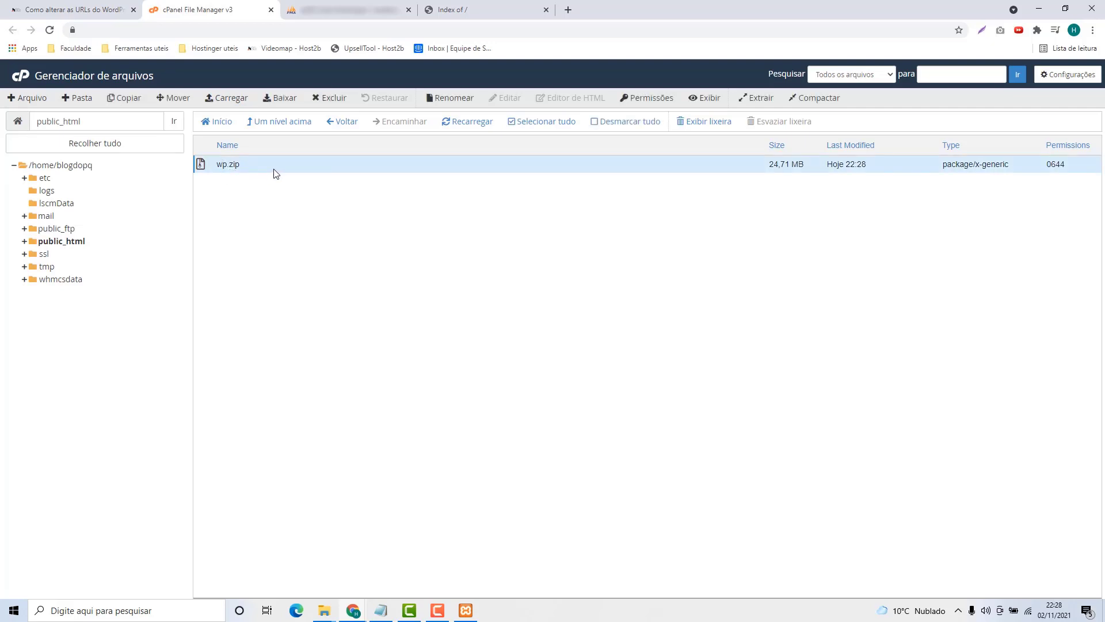
click(755, 101)
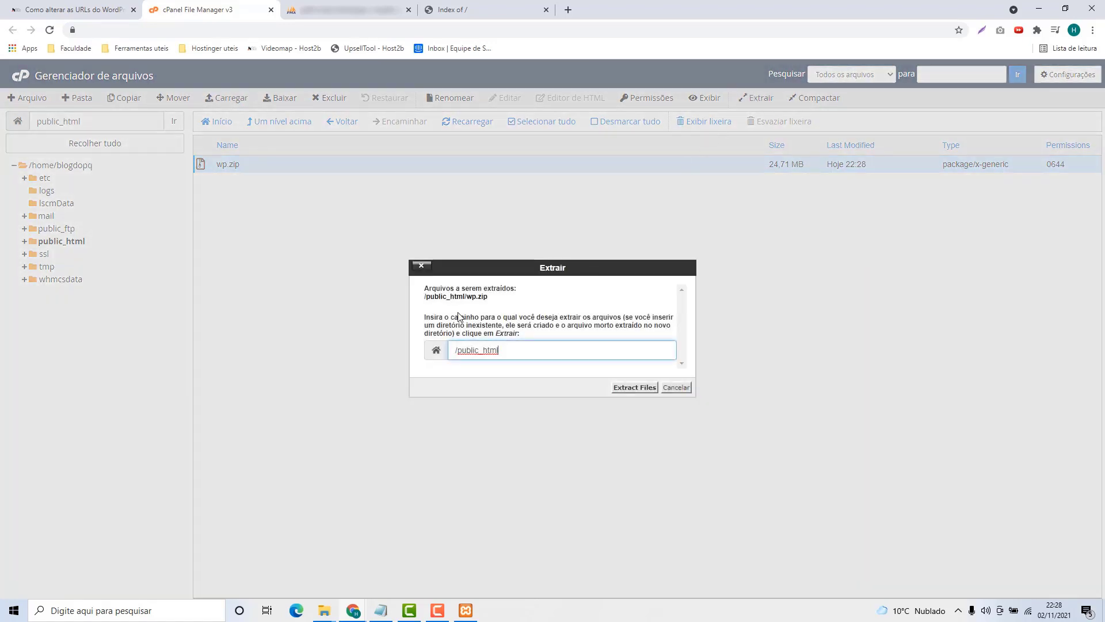
click(630, 388)
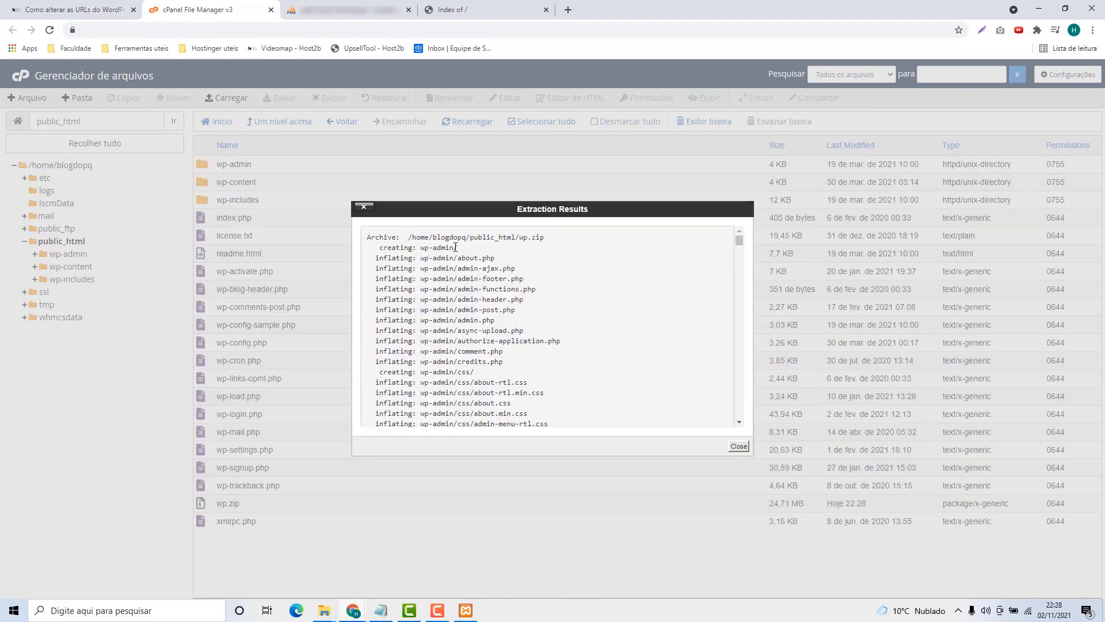
click(739, 447)
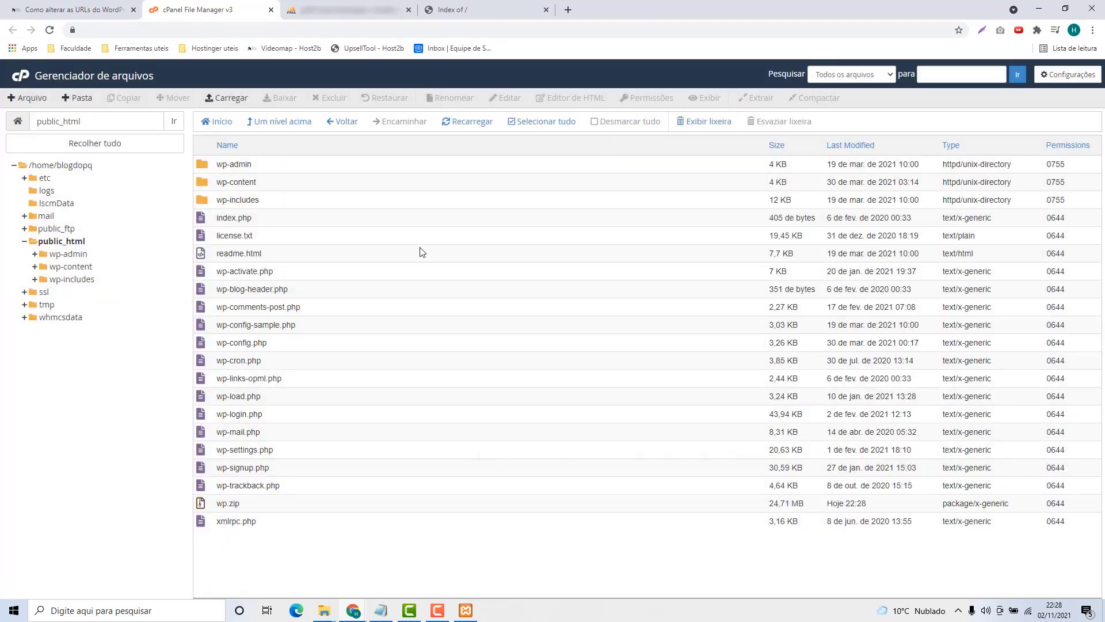
Step: Permanently delete wp.zip from public_html, skipping the trash
click(262, 509)
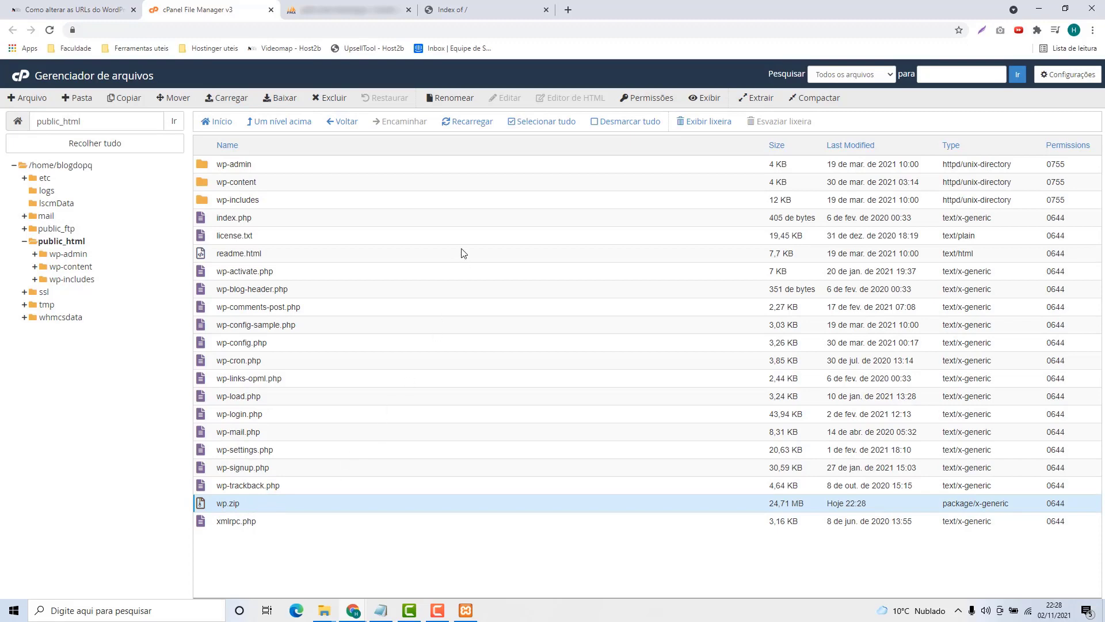
click(326, 98)
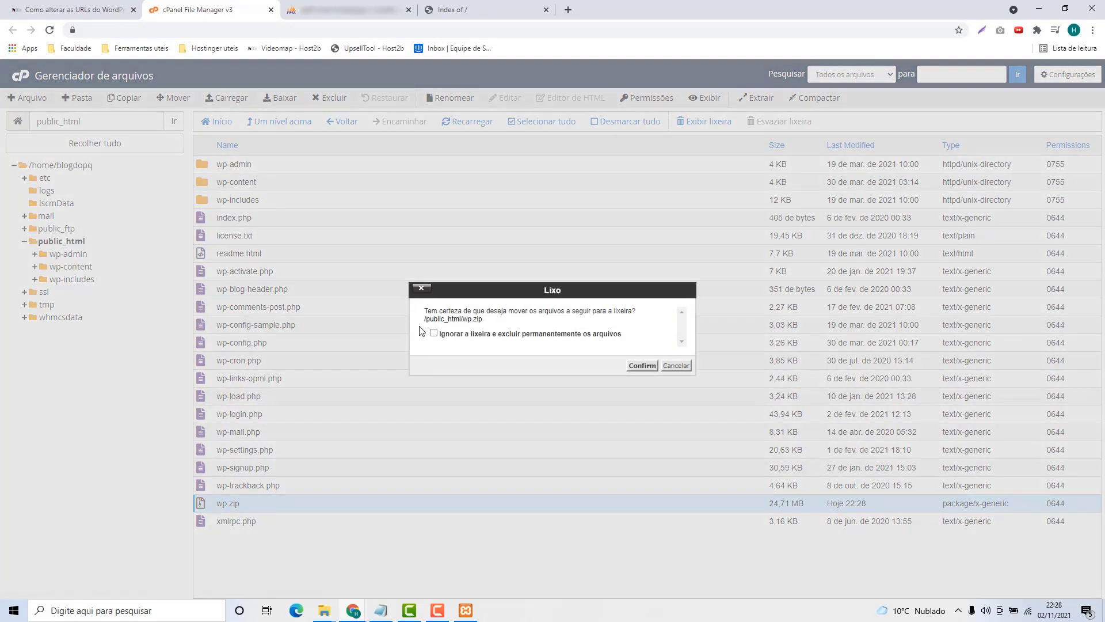
click(434, 334)
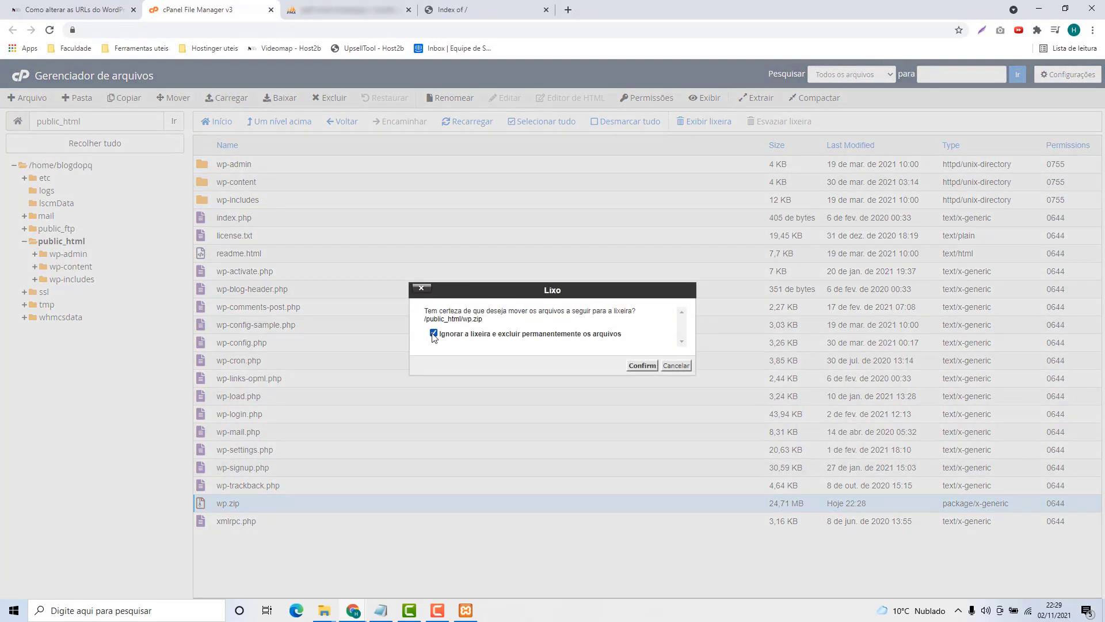
click(641, 366)
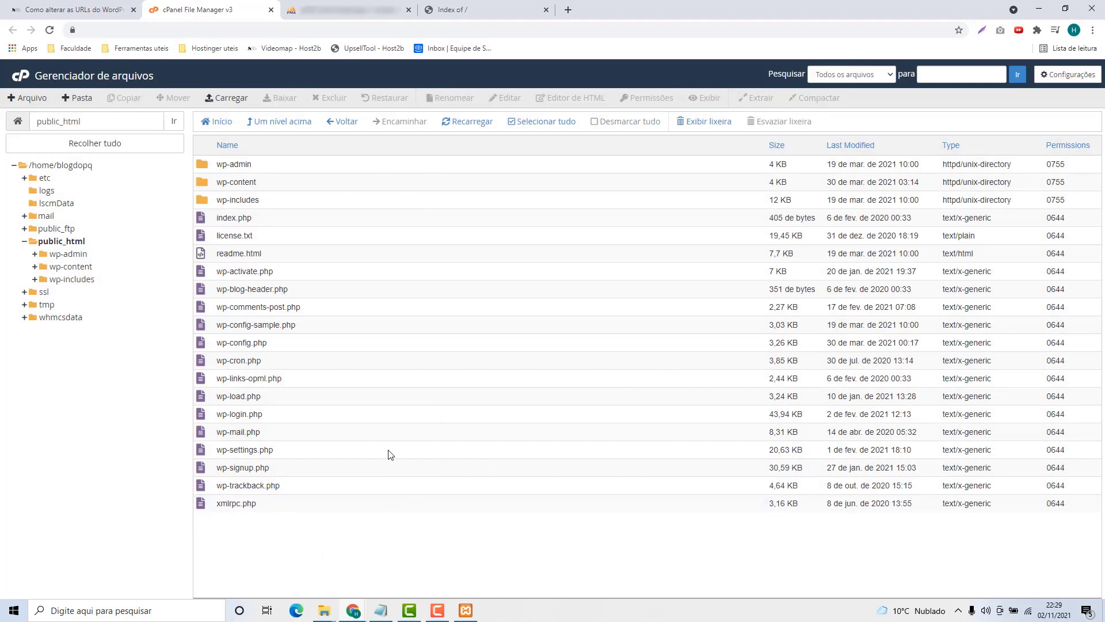
Step: Load the live site host2b.space to check its response, then return to the cPanel file manager
click(461, 10)
click(247, 30)
key(Return)
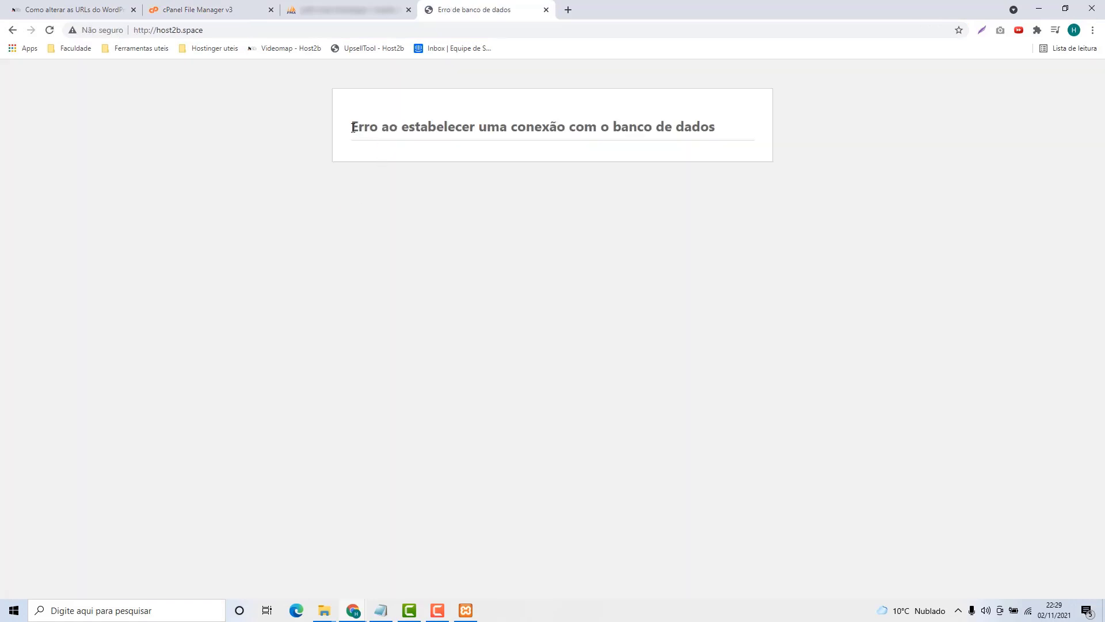
drag(352, 127, 734, 126)
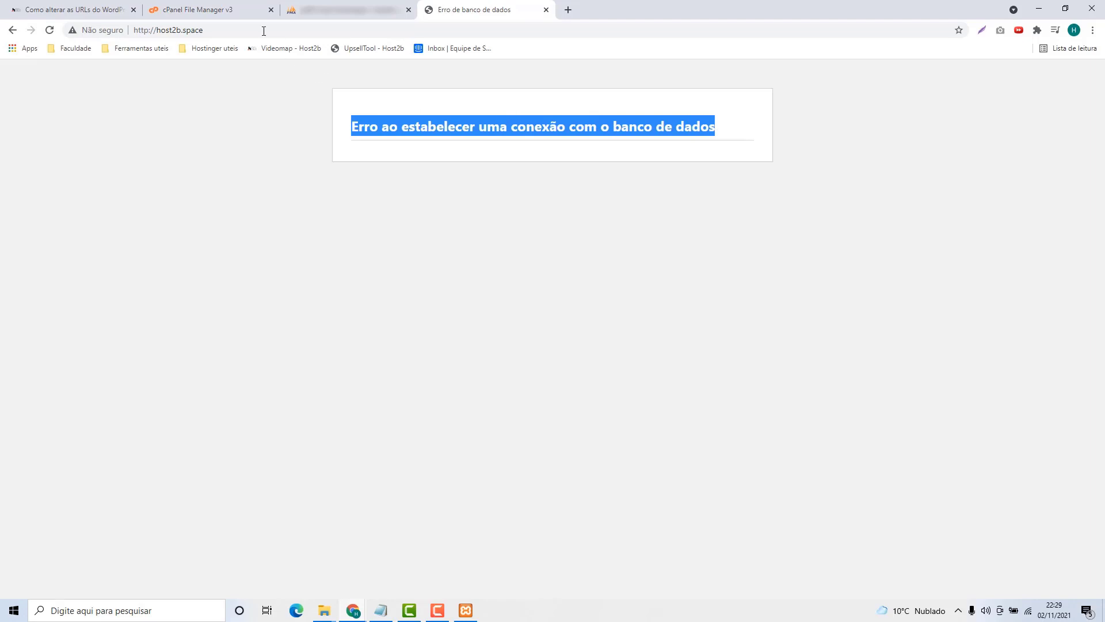
click(224, 8)
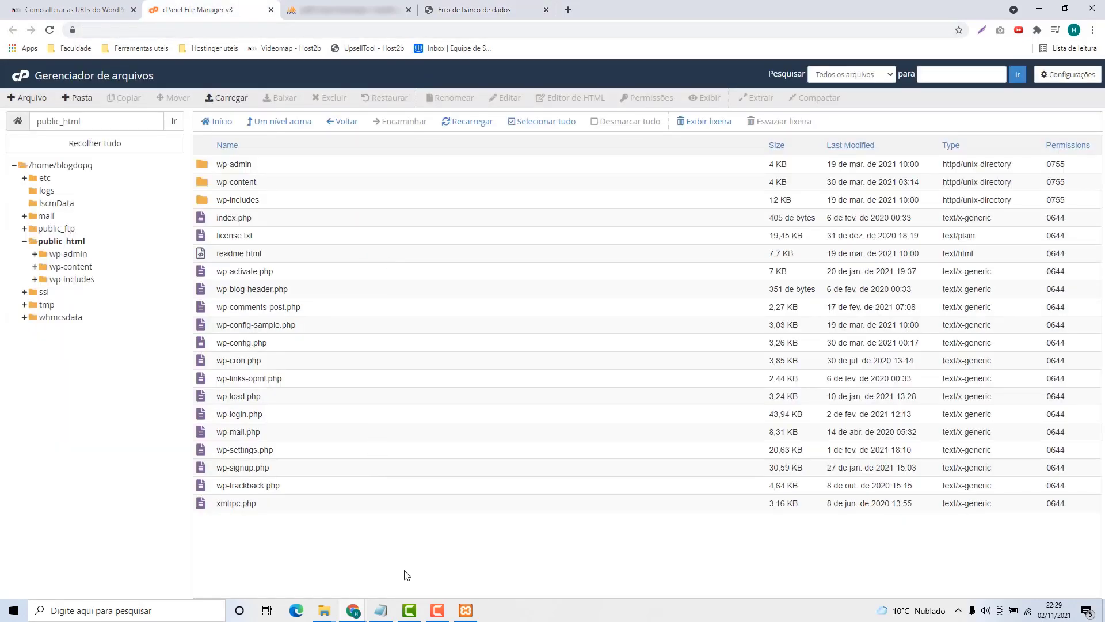
Step: Open the local phpMyAdmin from the XAMPP Control Panel's MySQL module and select the wordpress database
click(343, 17)
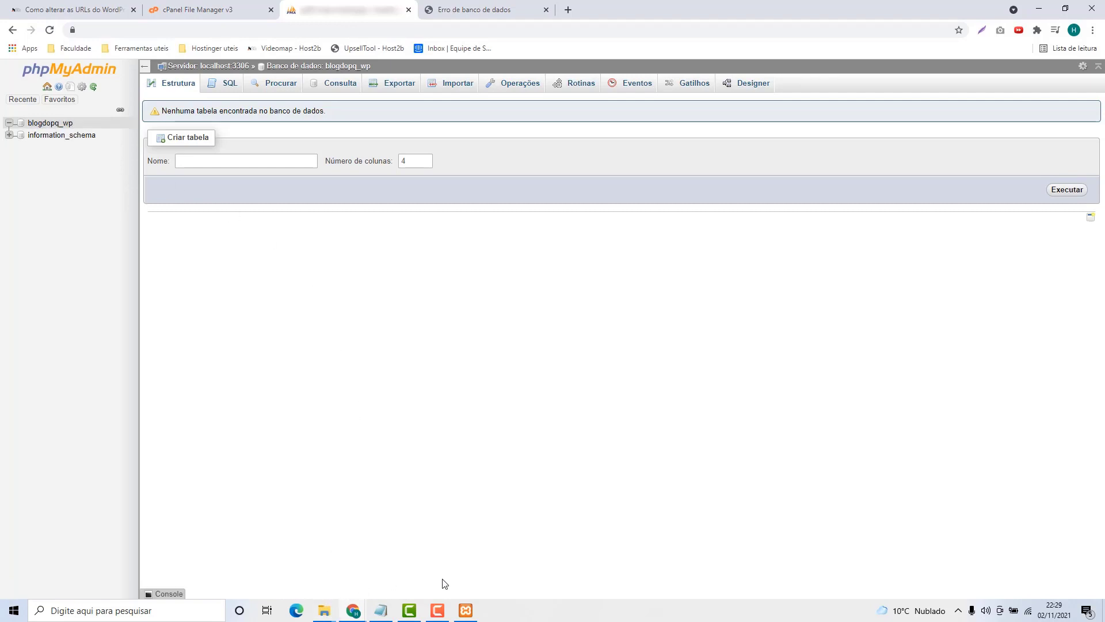
click(468, 612)
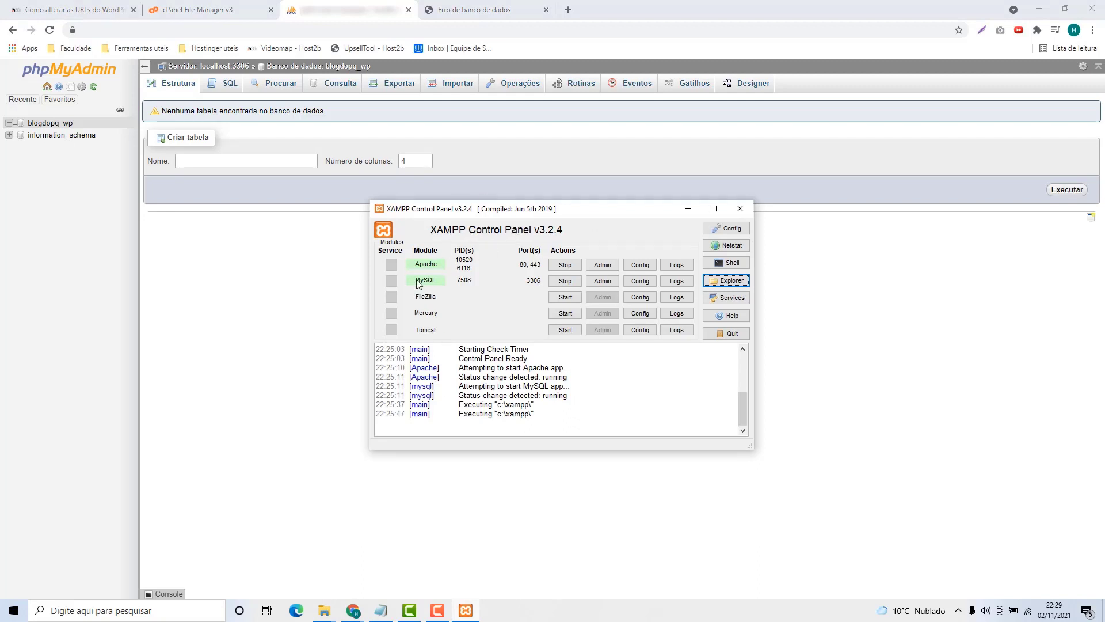
click(601, 281)
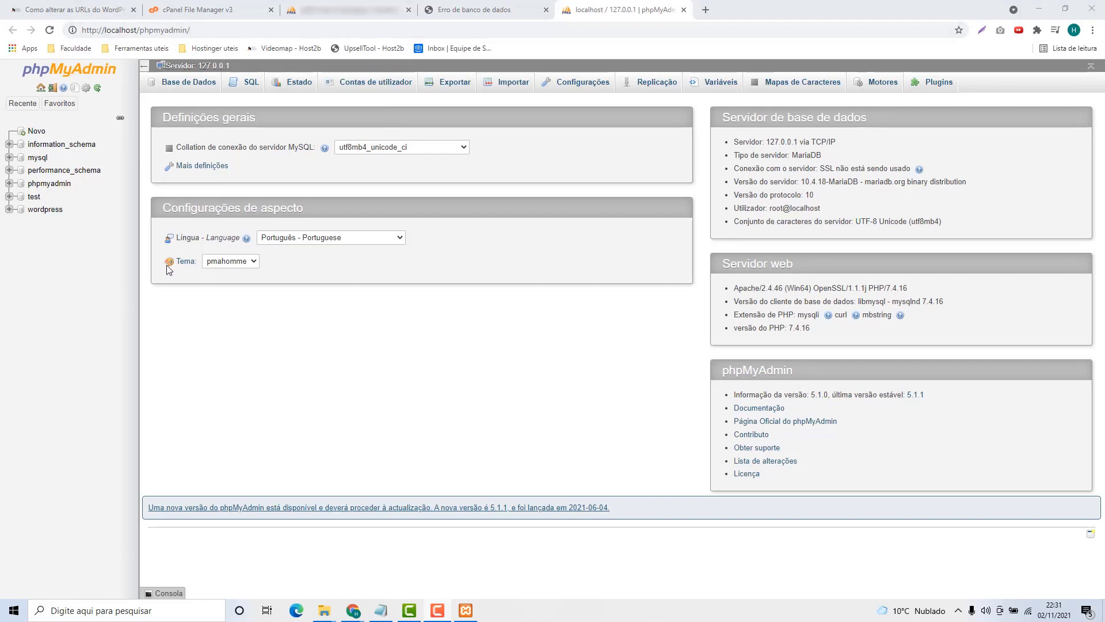
click(45, 210)
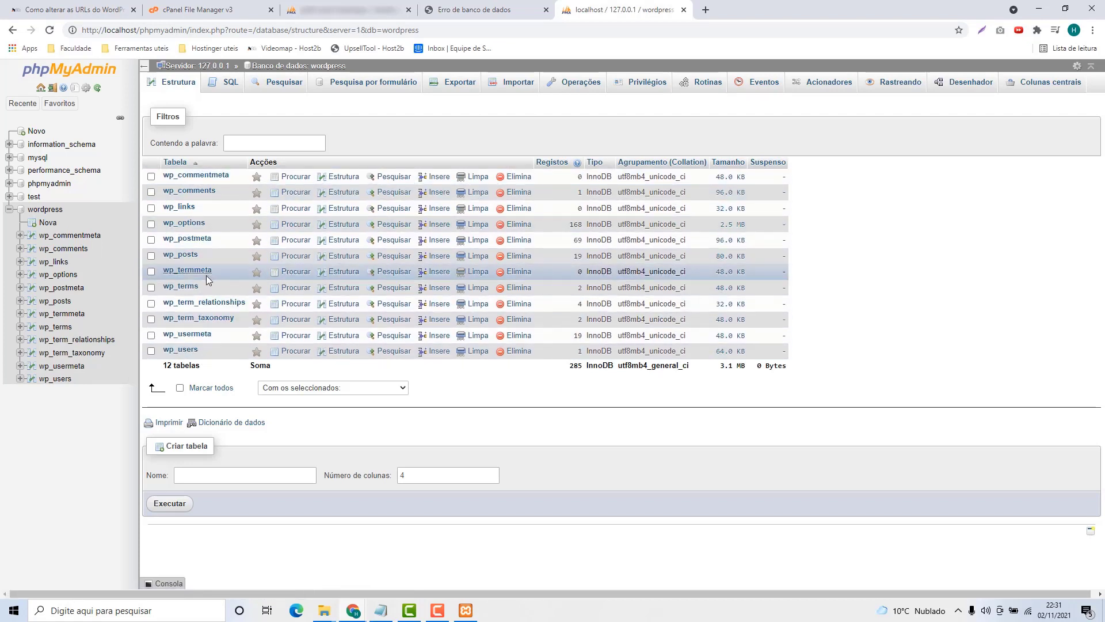
Step: Export the local wordpress database with the quick method in SQL format
click(345, 10)
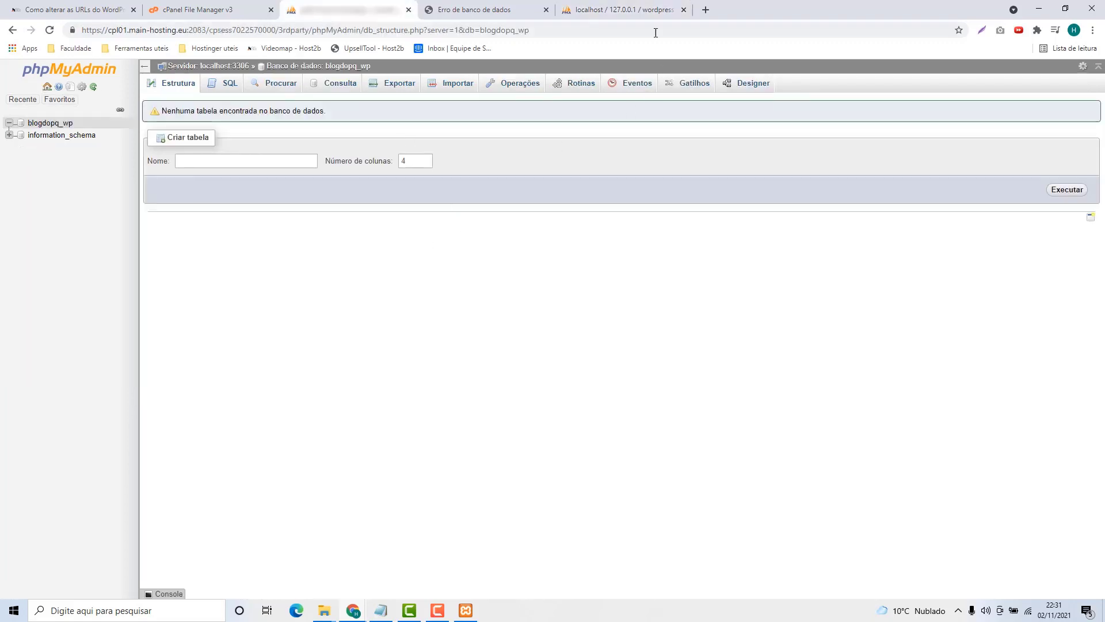
click(639, 11)
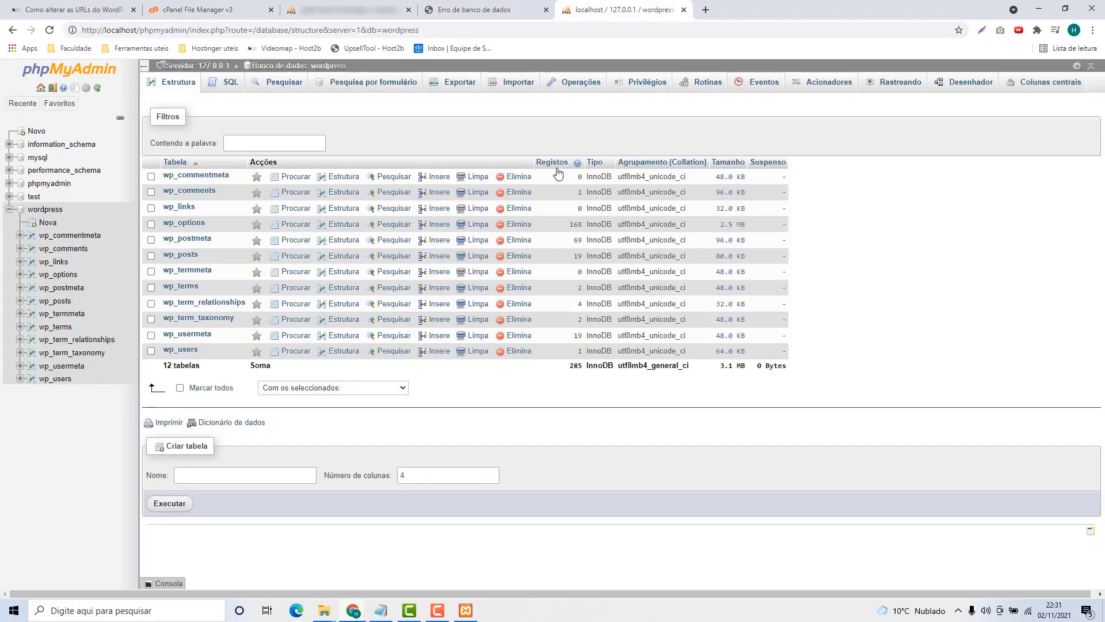
click(461, 87)
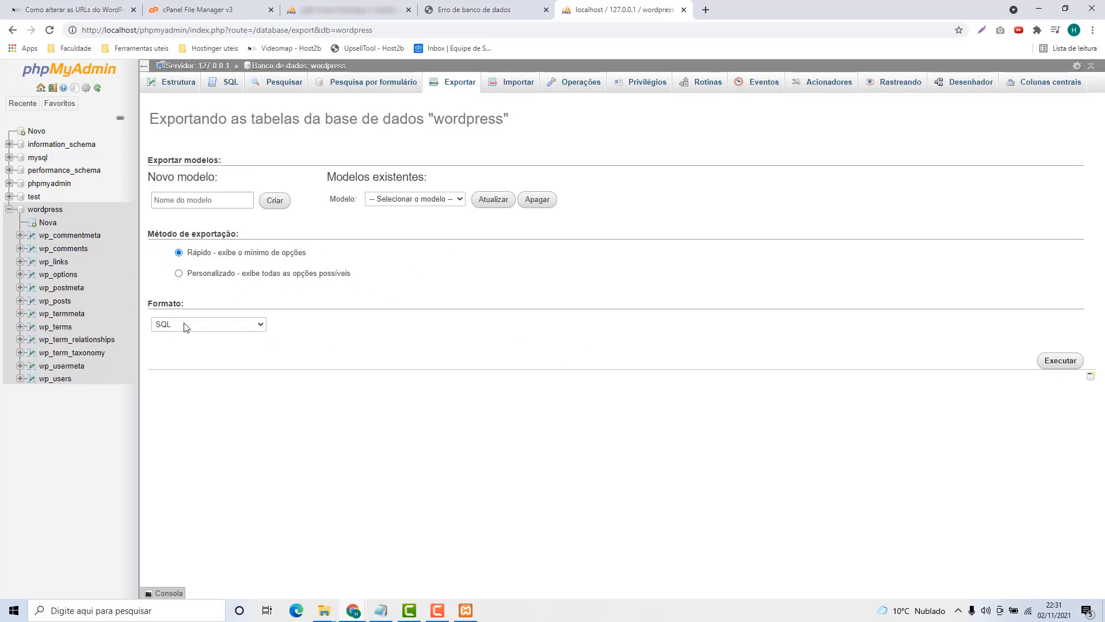
click(1052, 361)
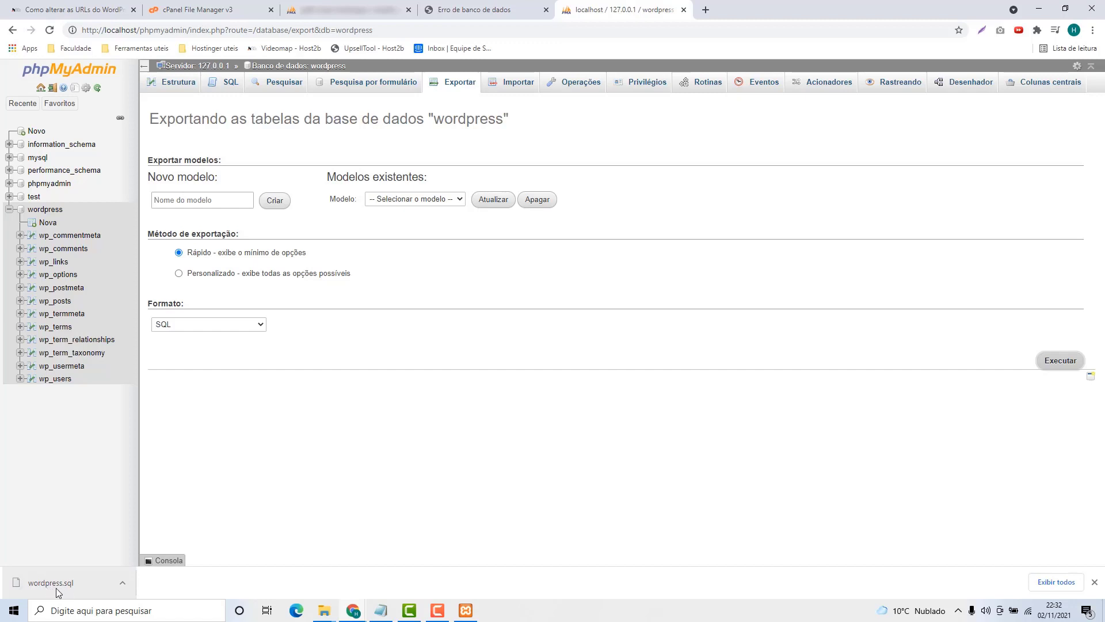
Step: Import wordpress.sql from the Downloads folder into the hosting database blogdopq_wp
click(347, 17)
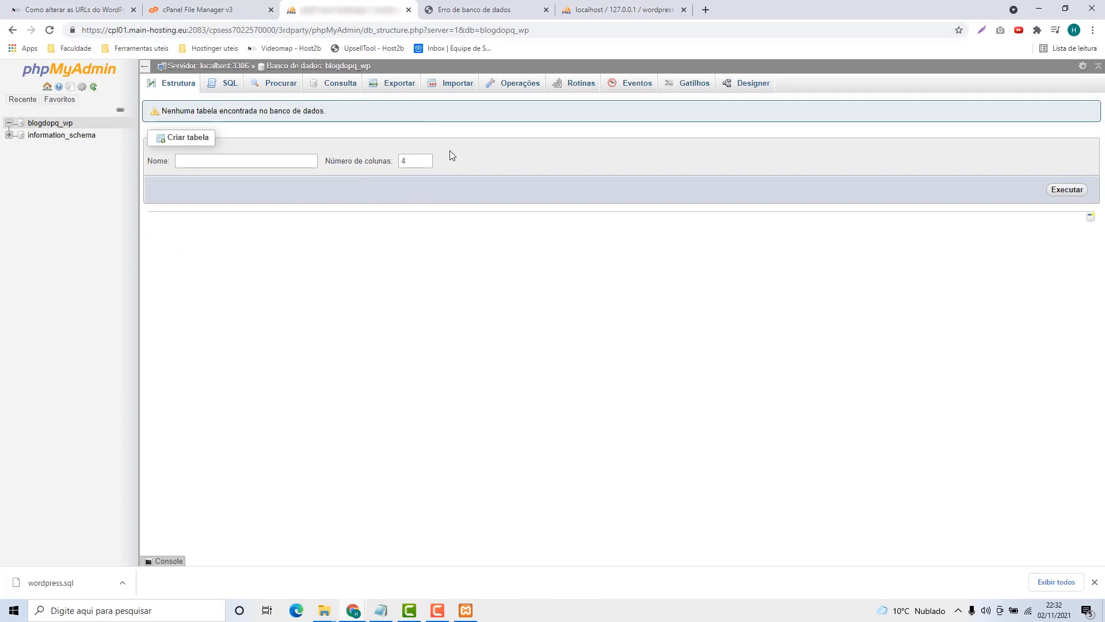
click(451, 88)
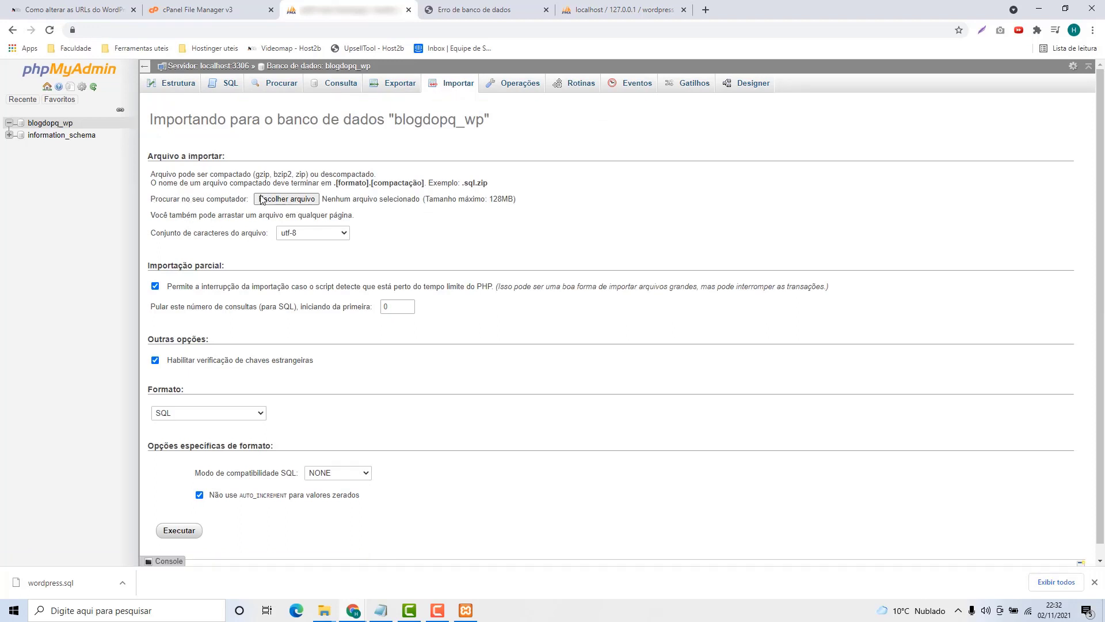
click(288, 200)
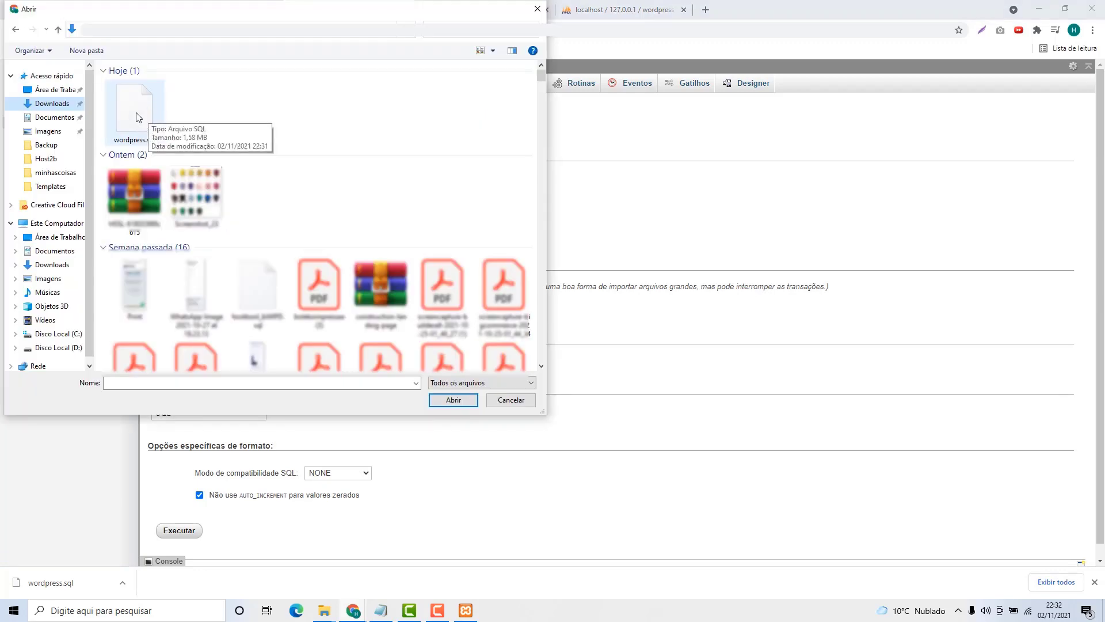
double_click(137, 112)
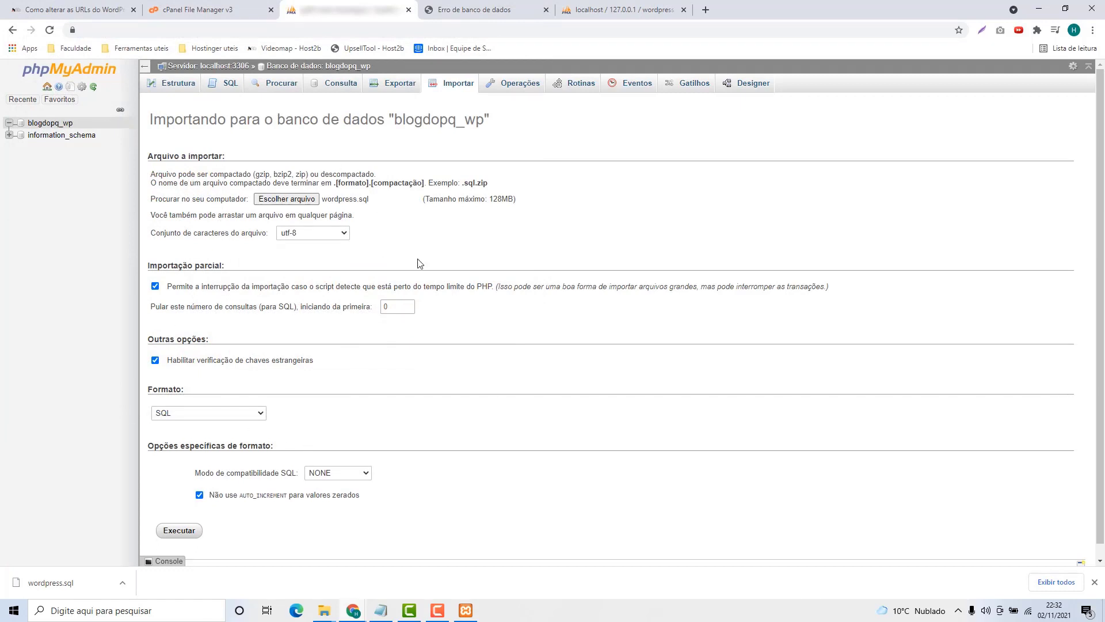
scroll(319, 435, down, 1)
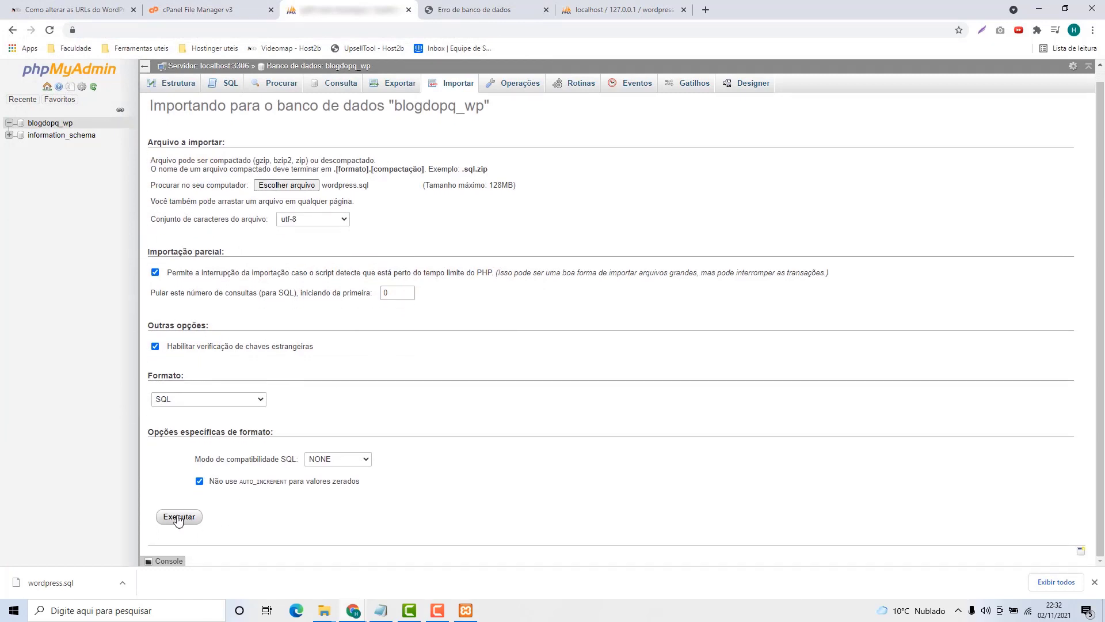
click(178, 517)
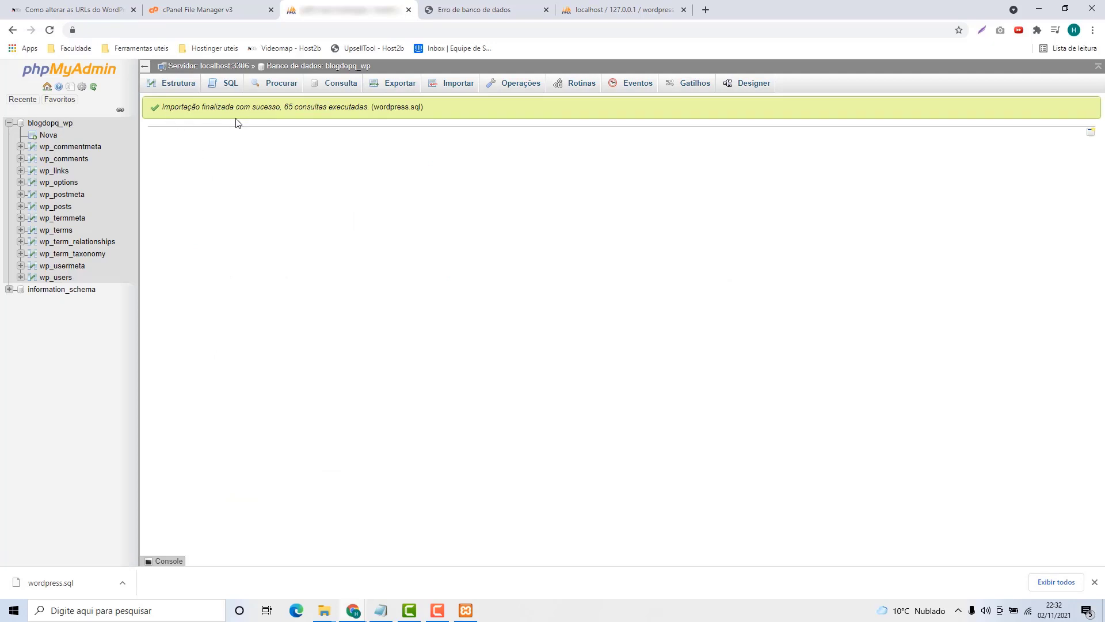
Step: Review the imported tables of blogdopq_wp and open wp_options to check the siteurl and home values
click(60, 125)
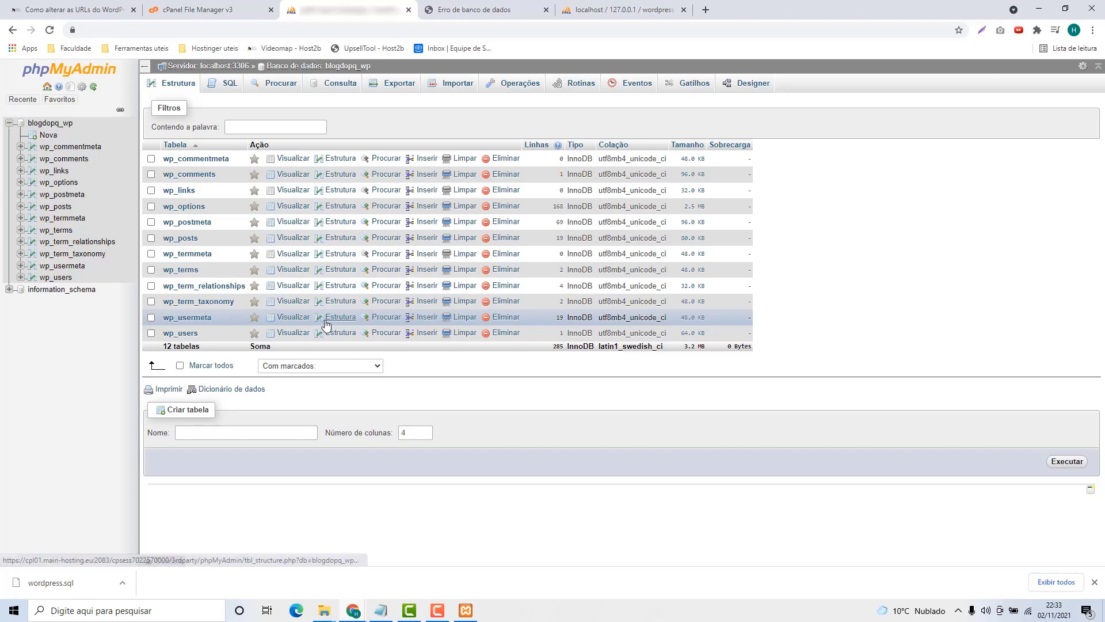
click(1095, 582)
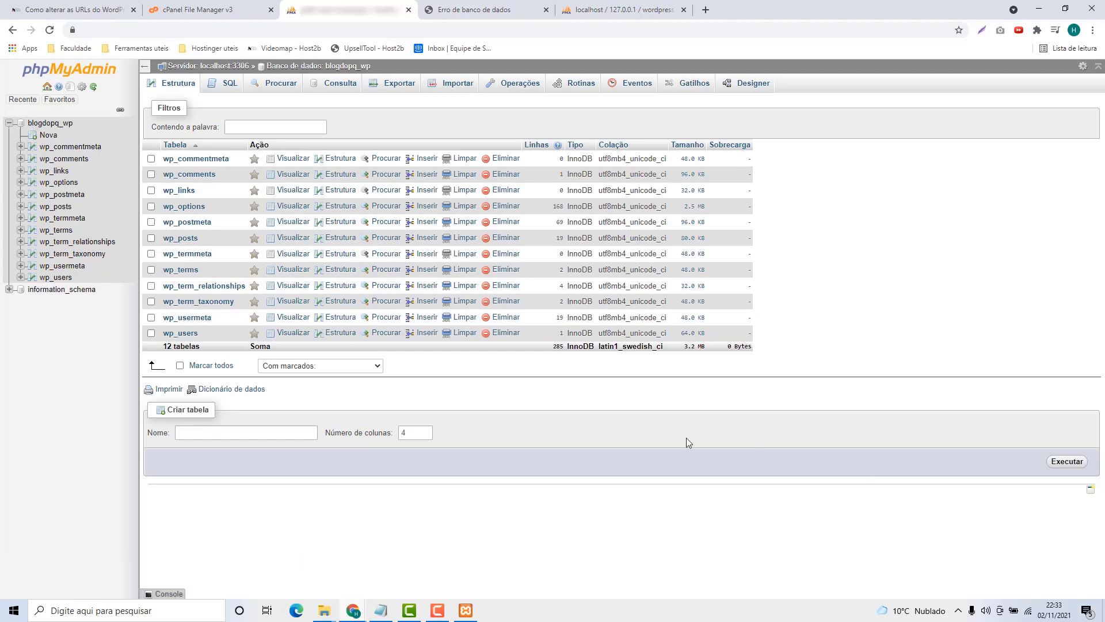
click(179, 212)
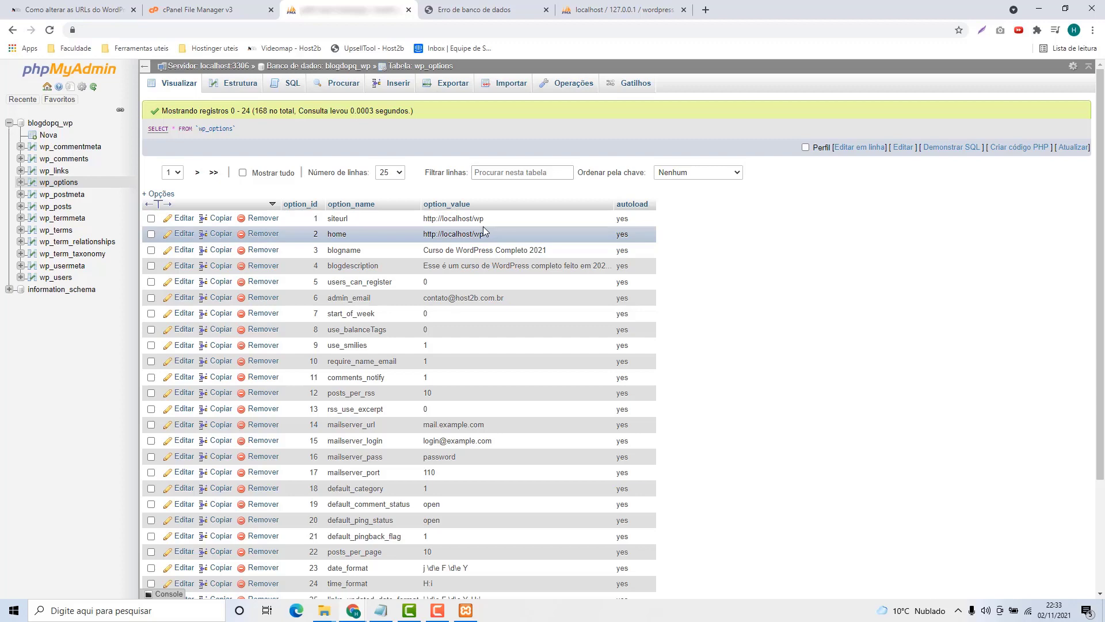
Step: Copy the two UPDATE wp_posts replace statements from the host2b article on changing WordPress URLs
click(73, 13)
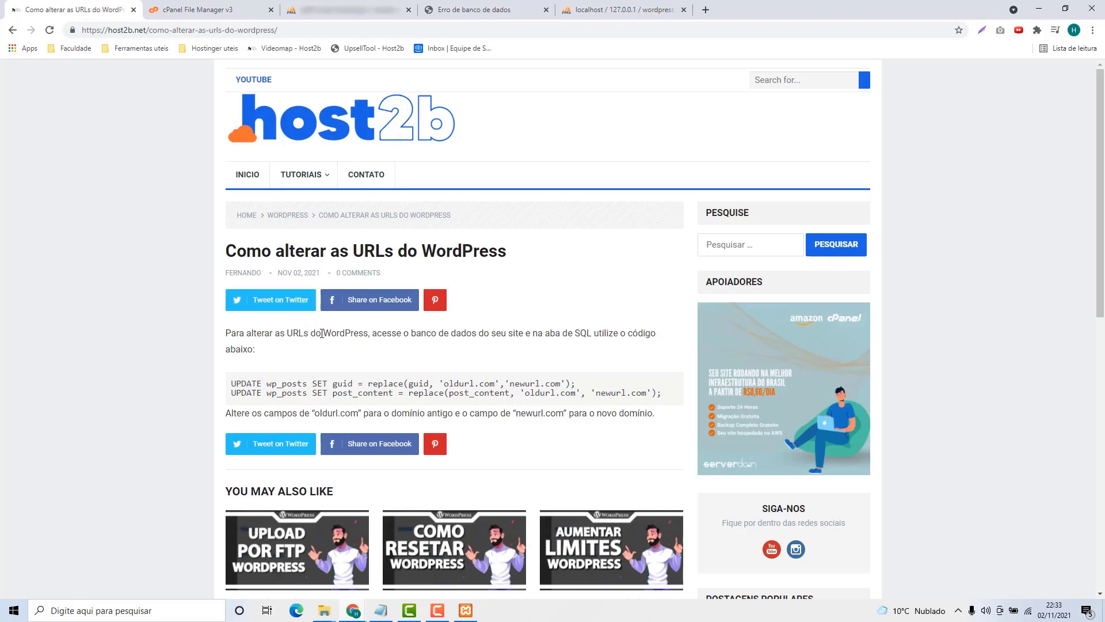
scroll(329, 344, down, 1)
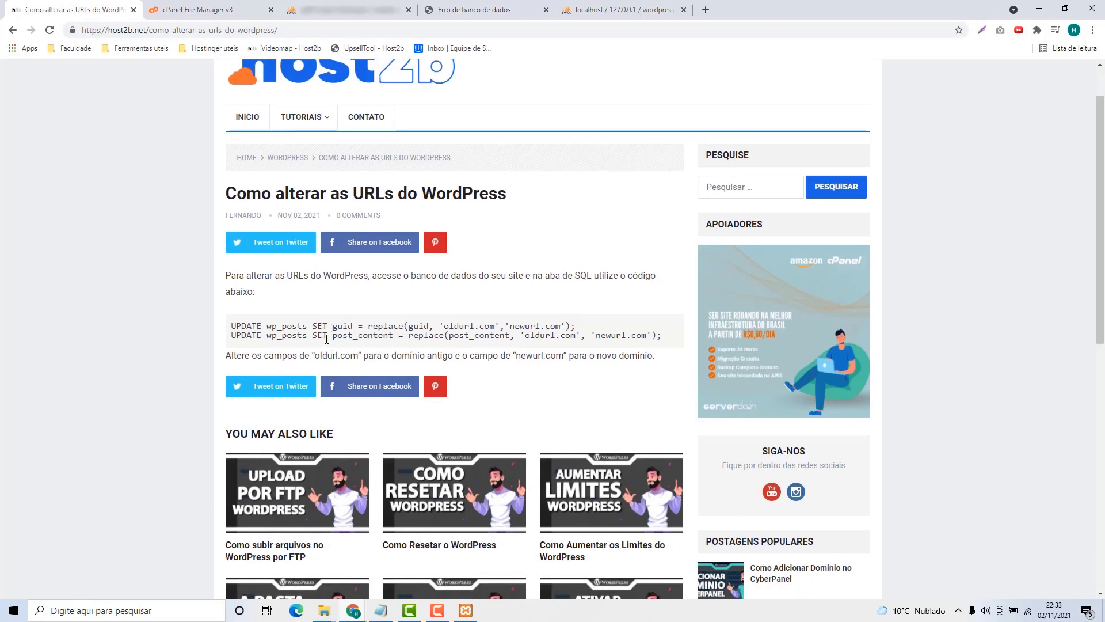
double_click(233, 324)
click(233, 324)
drag(232, 325, 669, 339)
key(ctrl+c)
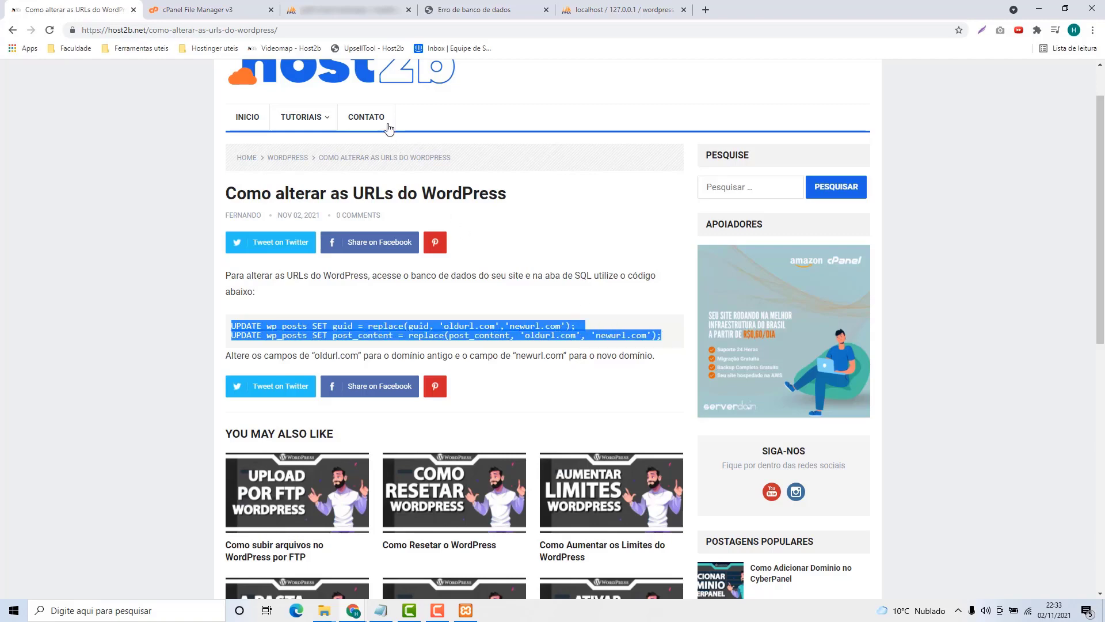
Step: Open the hosting database's SQL query editor in a new tab and replace the default query with the copied UPDATE statements
click(348, 10)
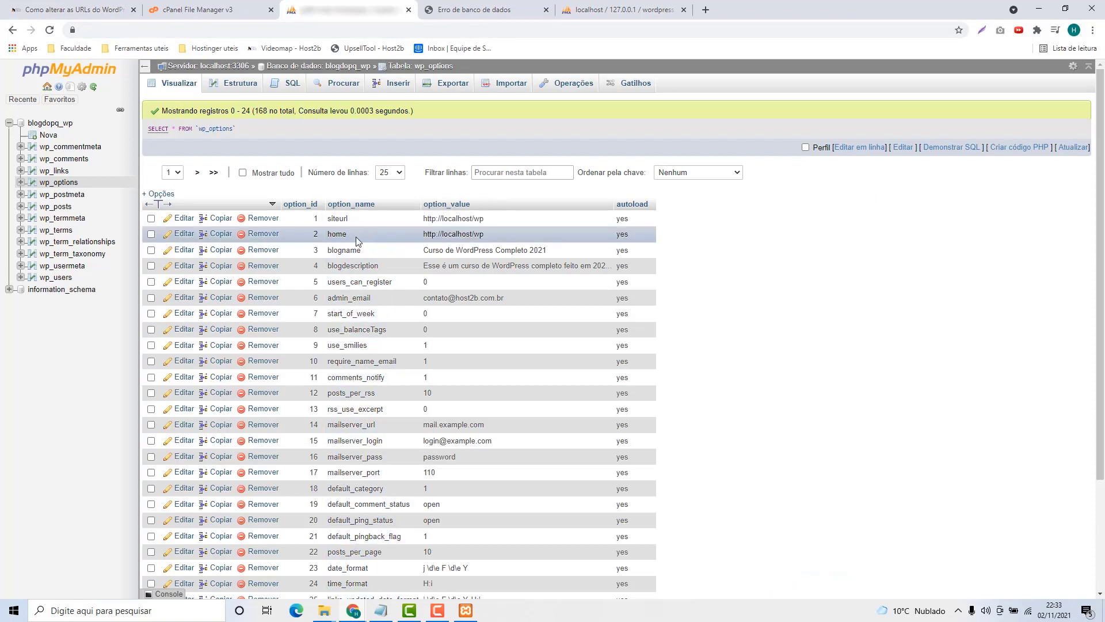
middle_click(292, 92)
key(ctrl+Tab)
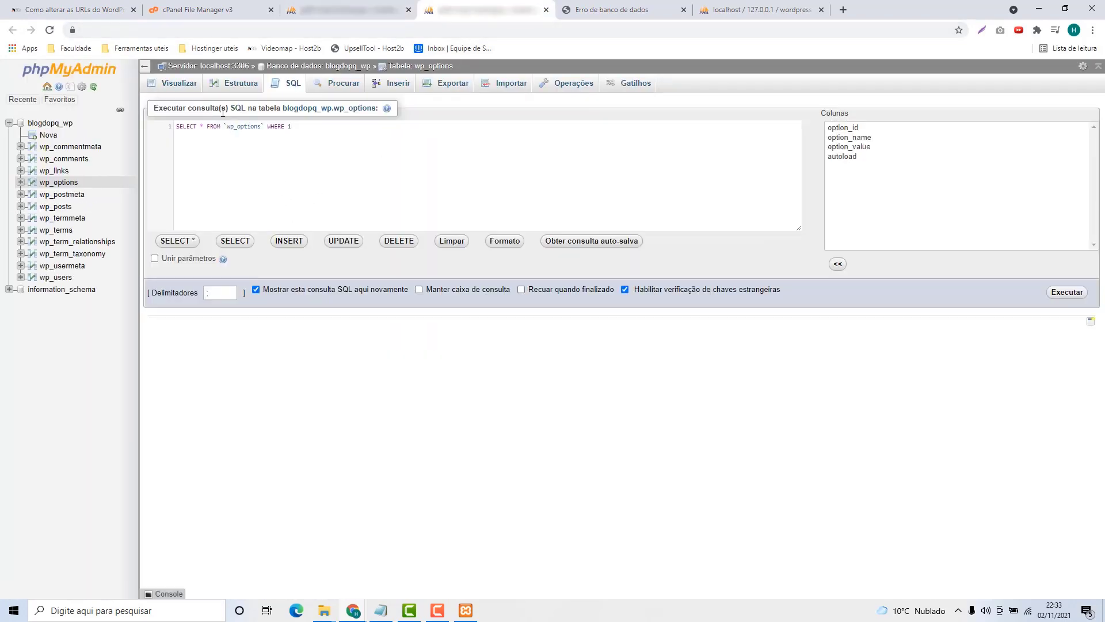
click(305, 138)
drag(309, 126, 175, 127)
key(BackSpace)
key(ctrl+v)
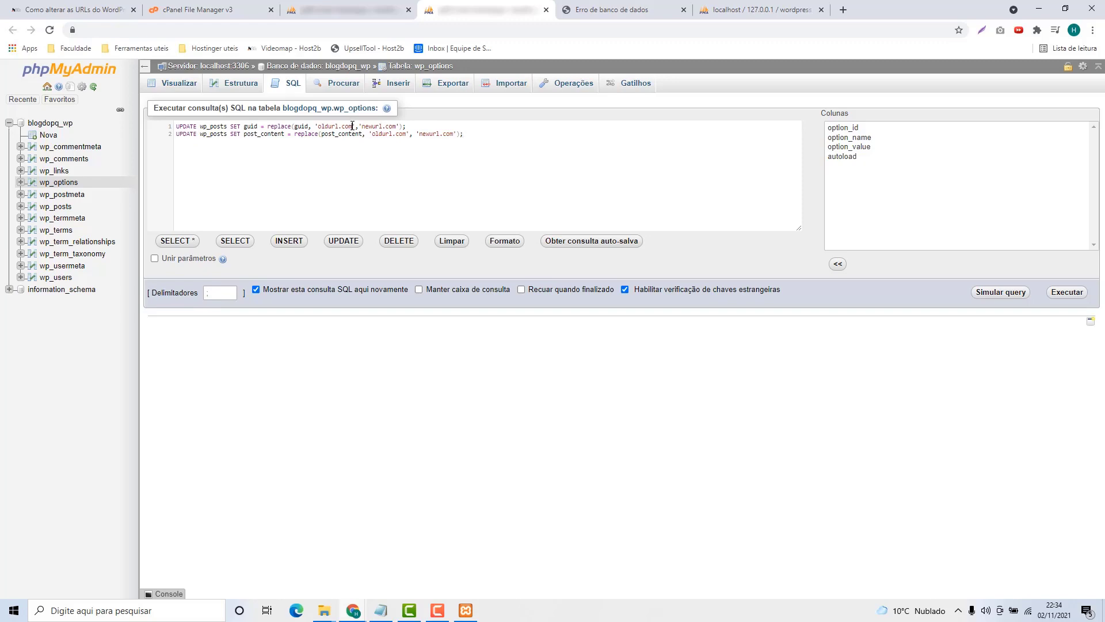
Step: Check the old address in wp_options and replace oldurl.com with localhost/wp in the guid statement
drag(352, 126, 319, 127)
click(346, 10)
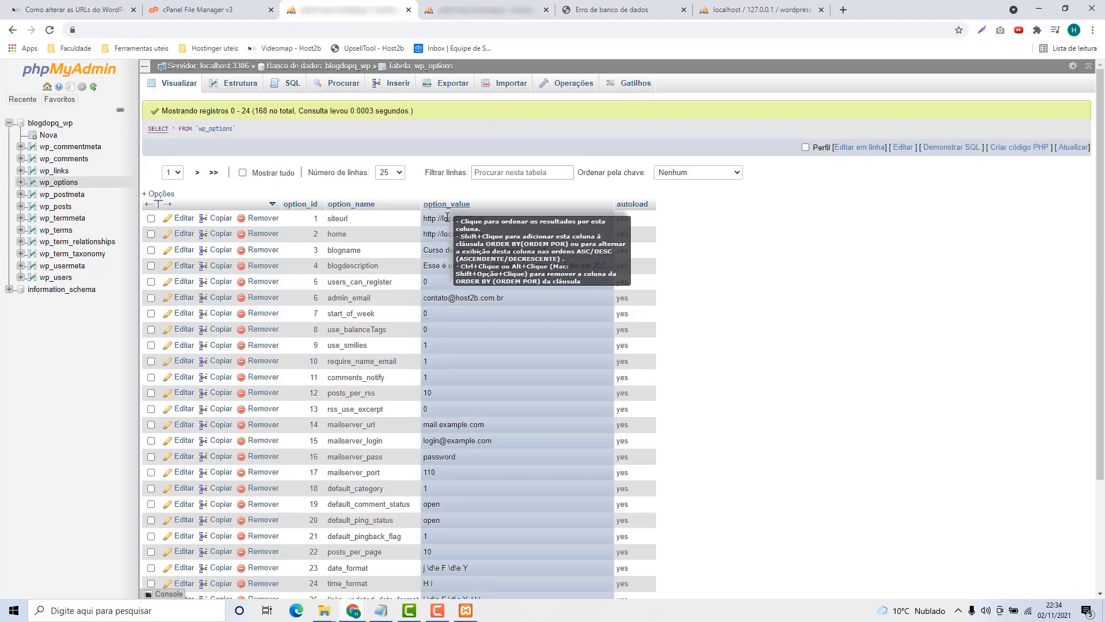
click(471, 8)
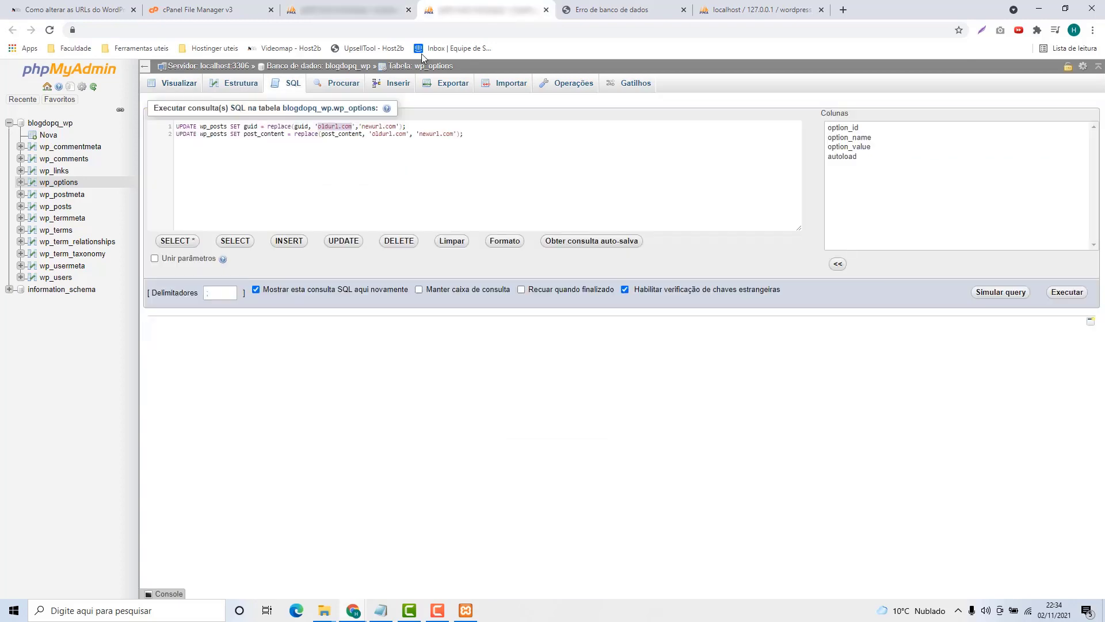
click(354, 127)
drag(354, 126, 321, 126)
click(347, 8)
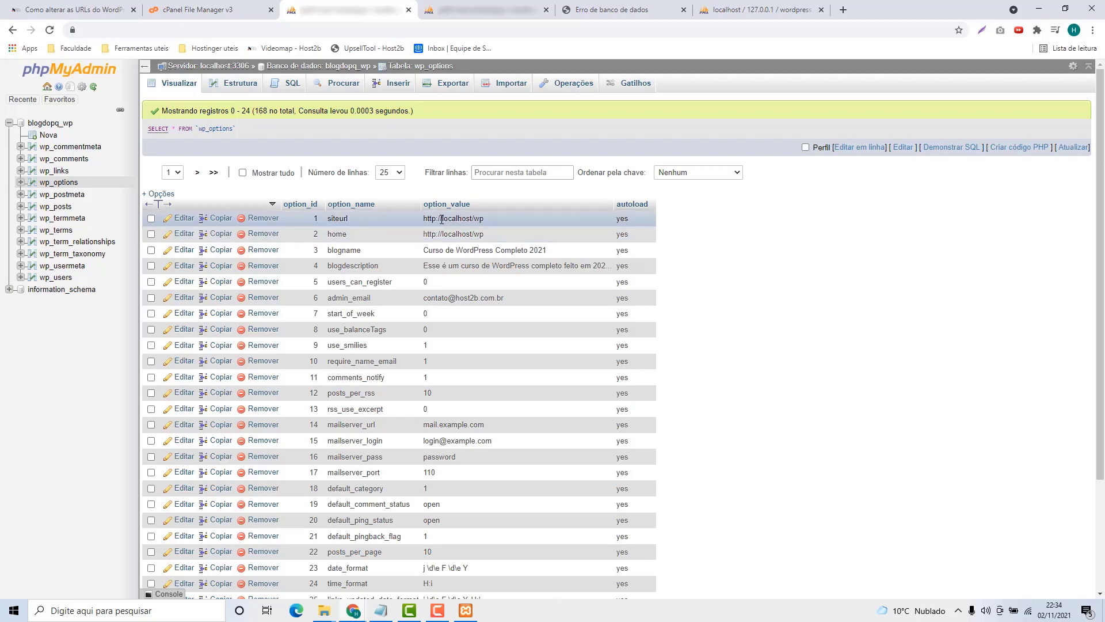
click(458, 9)
text(local)
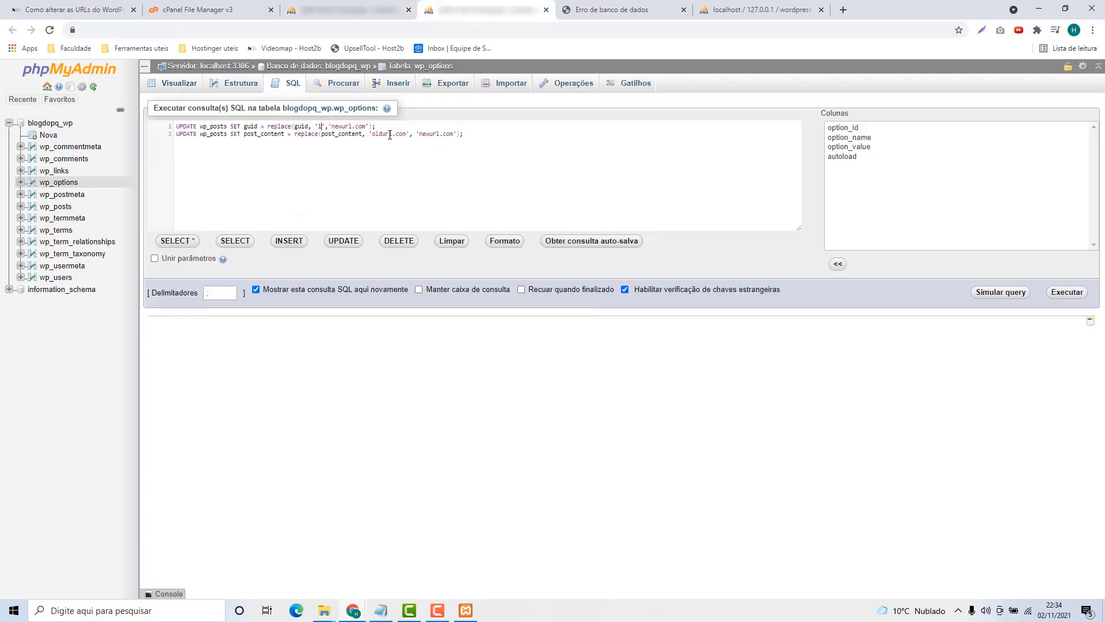
text(host/wp)
Step: Replace the oldurl.com placeholder in the post_content statement
drag(371, 133, 407, 134)
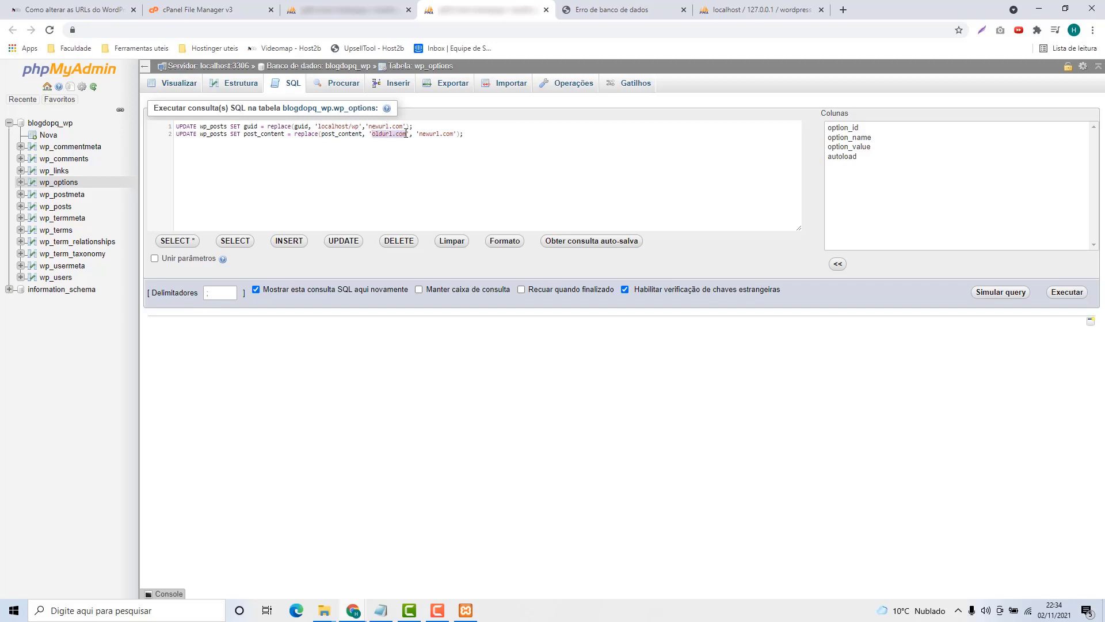